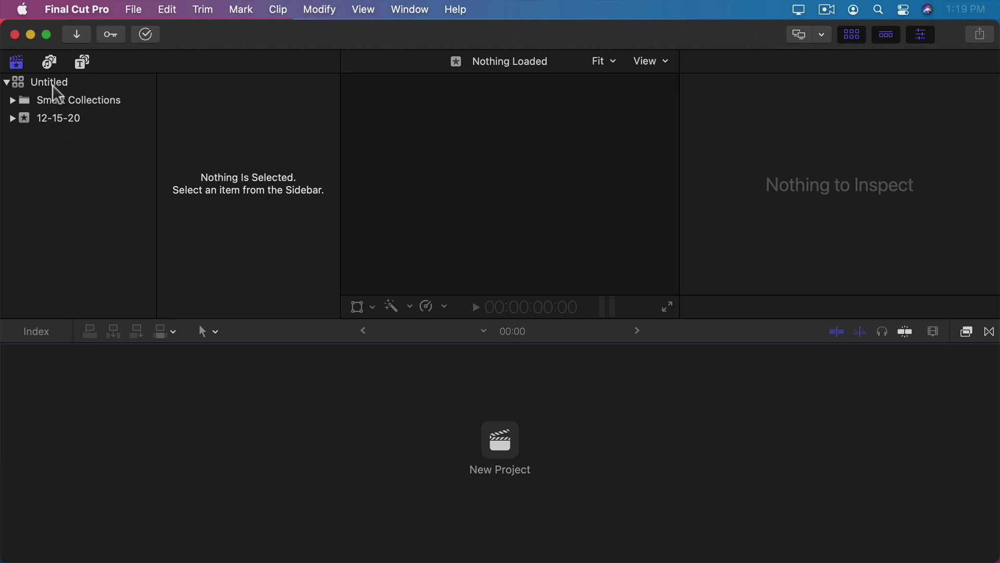
- Select the Untitled library in the Libraries sidebar to display its Library Properties
mouse_move(37, 80)
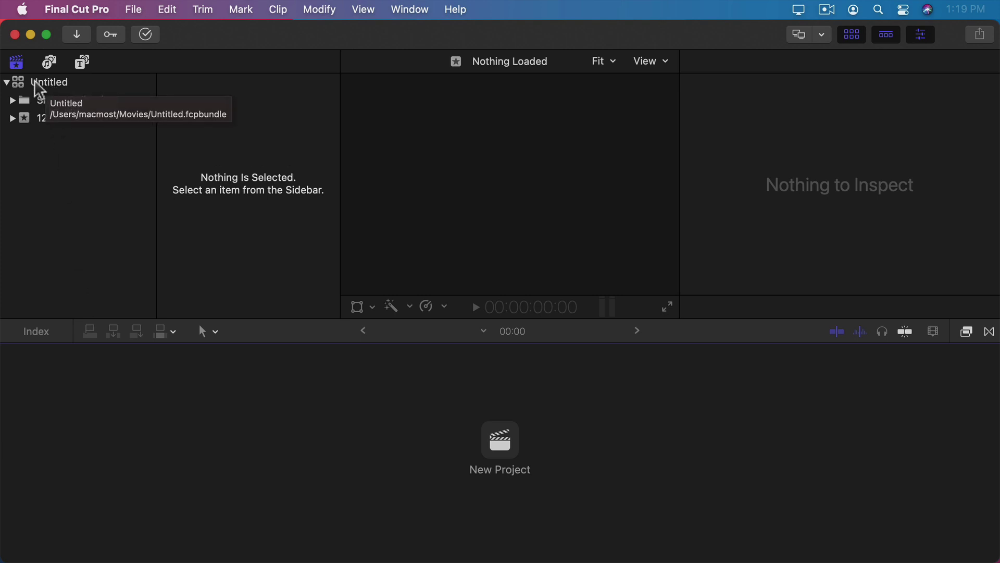
click(40, 84)
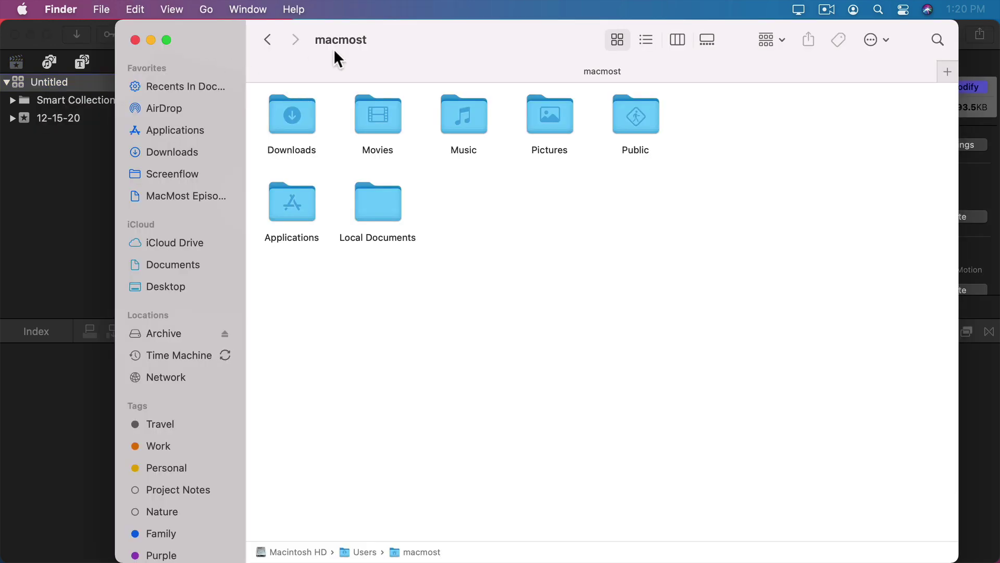
- Open the Movies folder in Finder and select the Untitled.fcpbundle library file
double_click(386, 117)
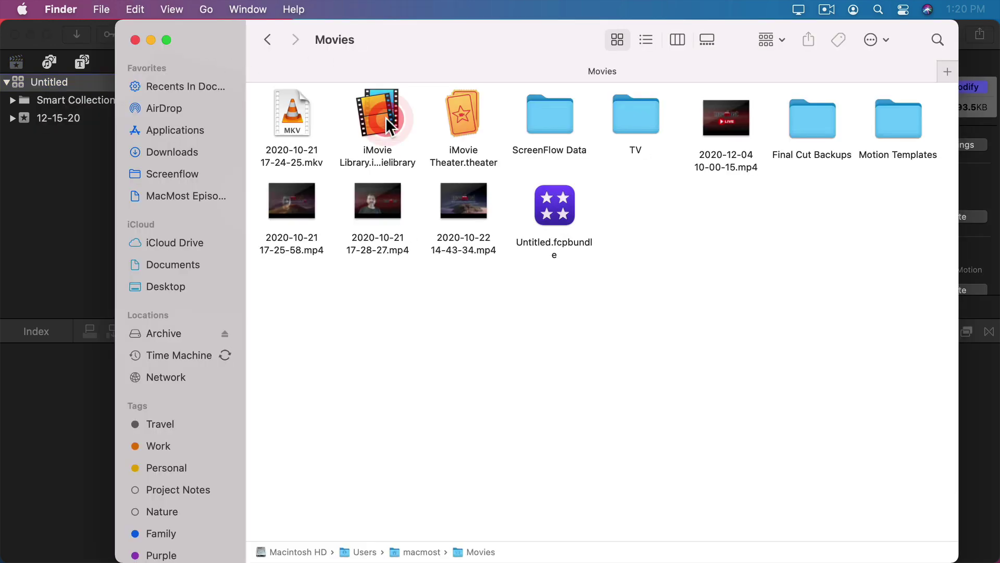
click(571, 198)
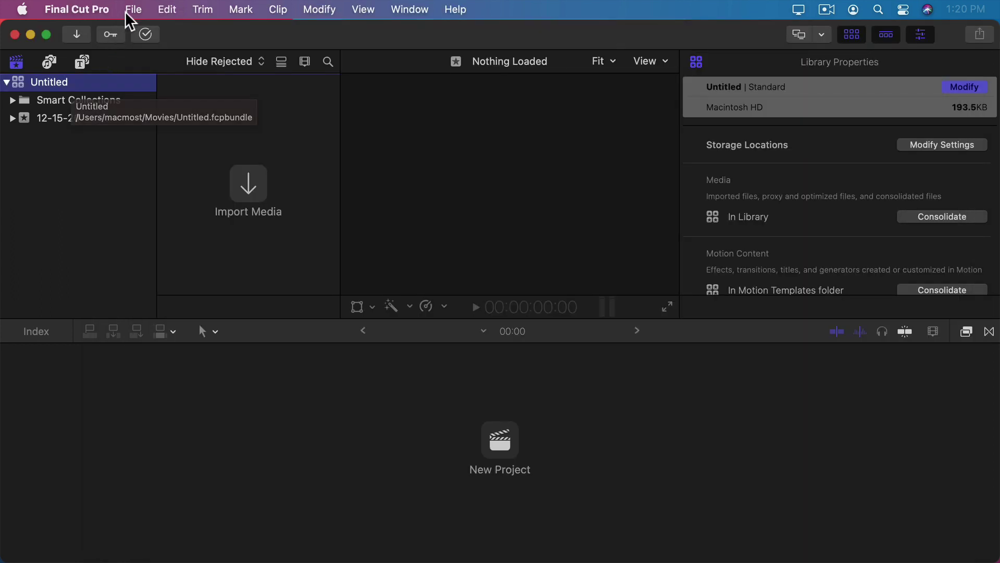
click(132, 10)
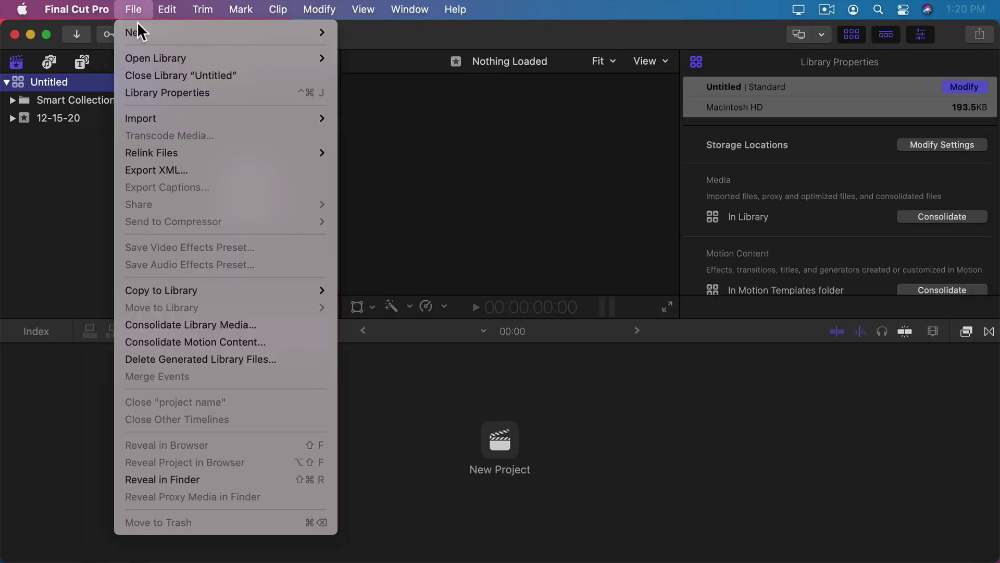
mouse_move(147, 33)
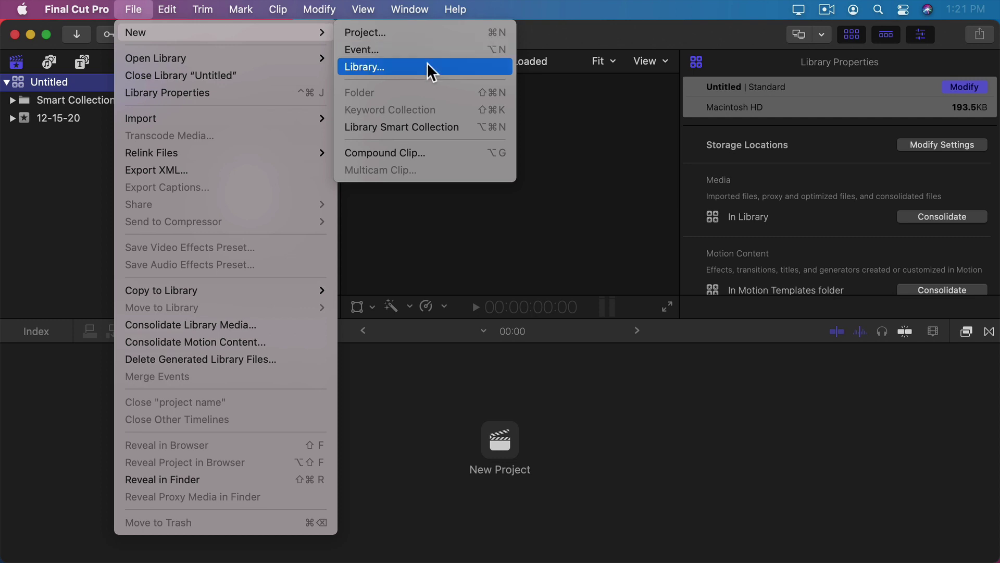
- Dismiss the commands and view the empty 12-15-20 event, rechecking the library properties
click(14, 97)
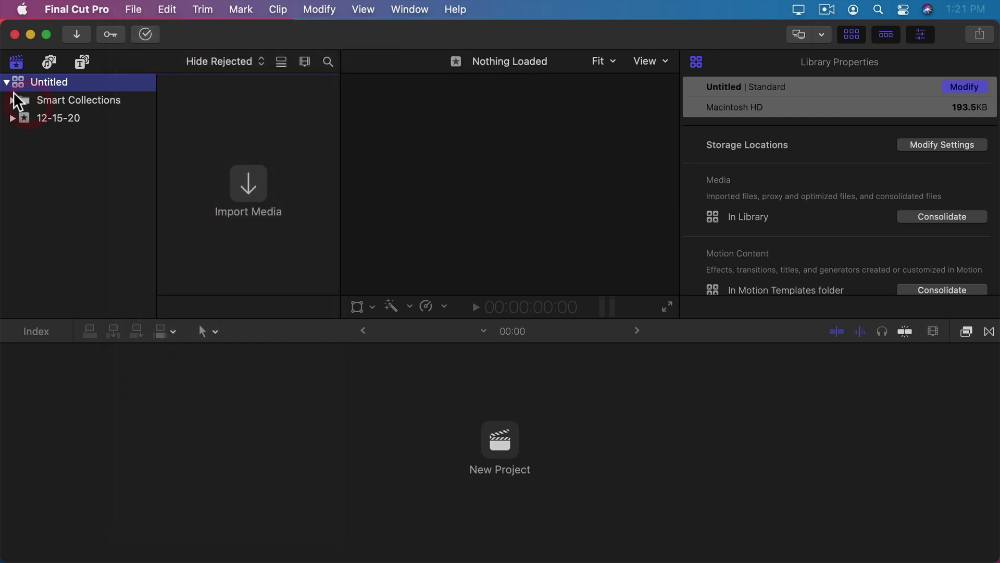
click(67, 118)
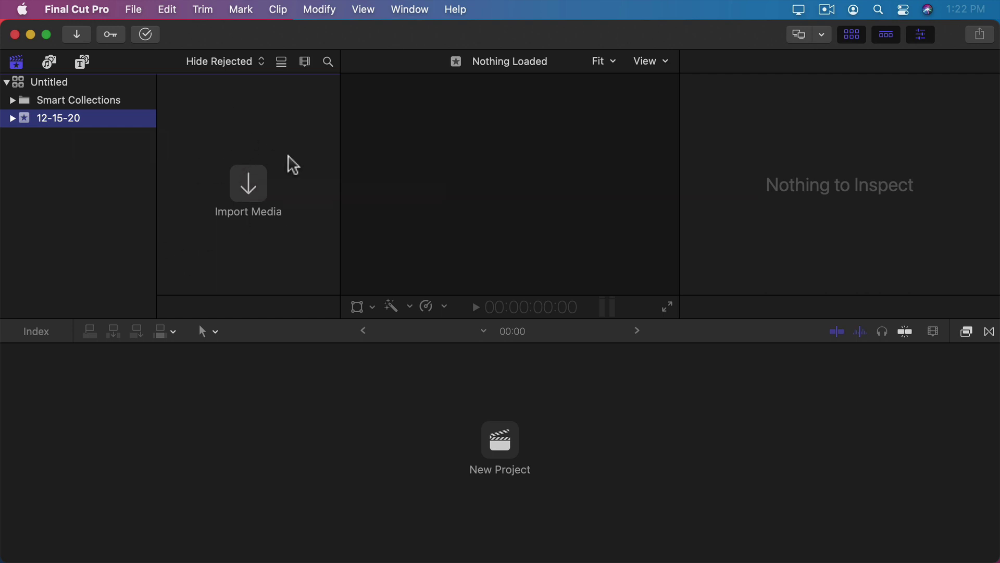
click(38, 83)
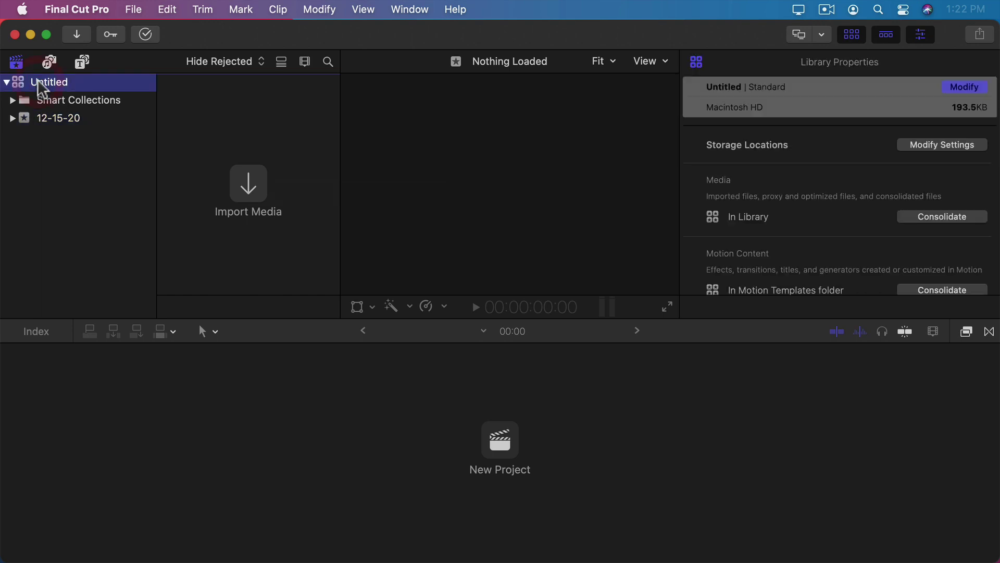
click(52, 116)
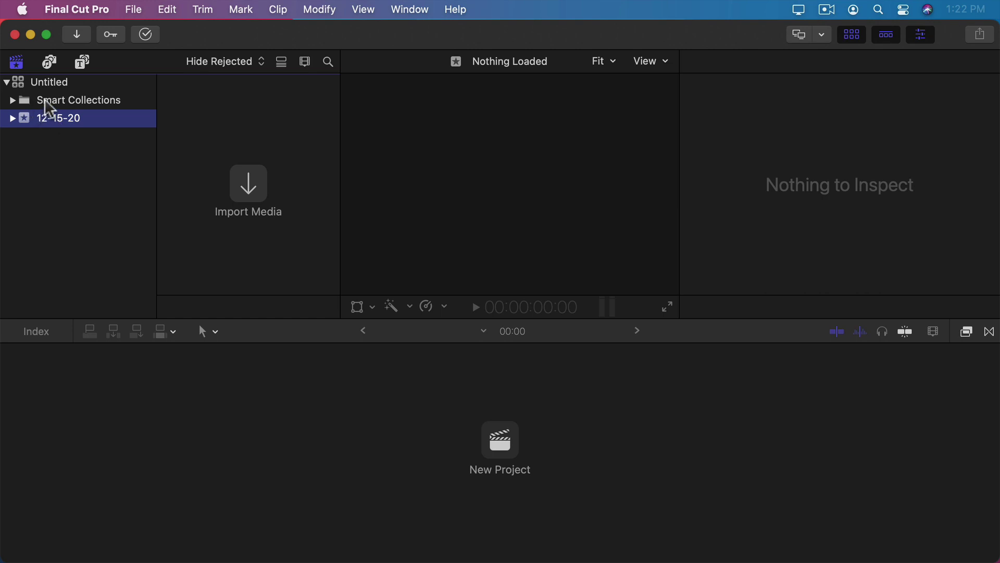
click(12, 100)
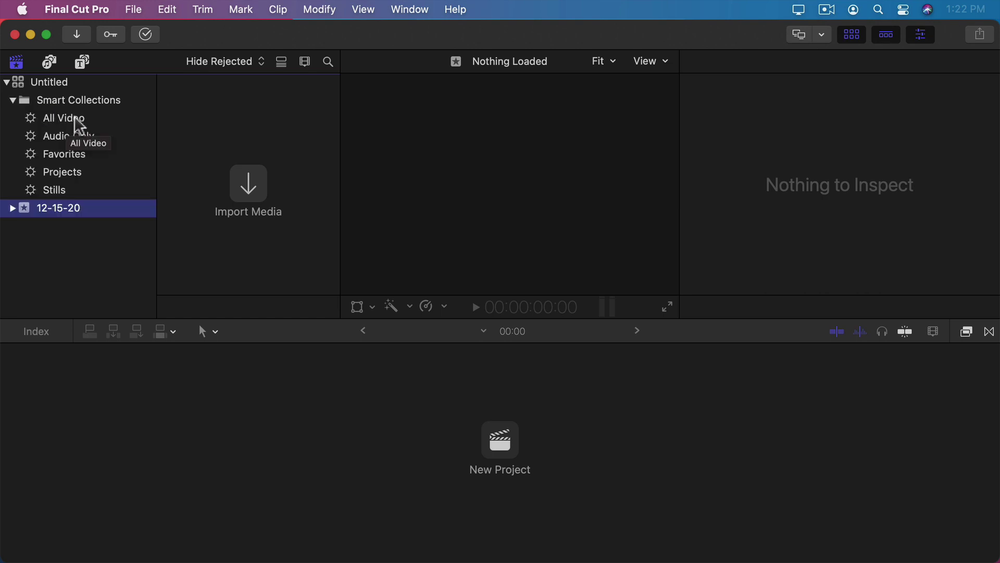
click(76, 119)
click(79, 136)
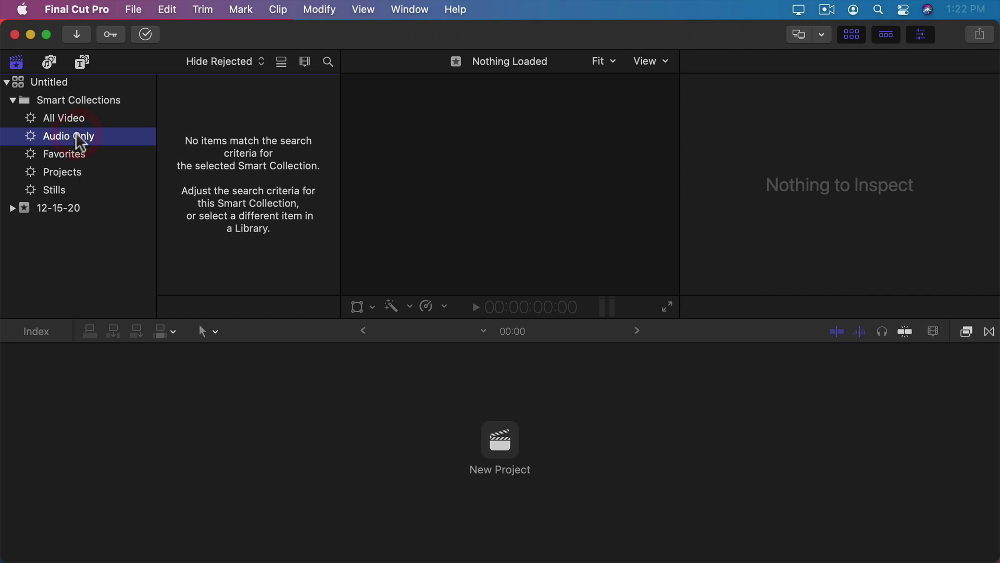
click(66, 157)
click(61, 170)
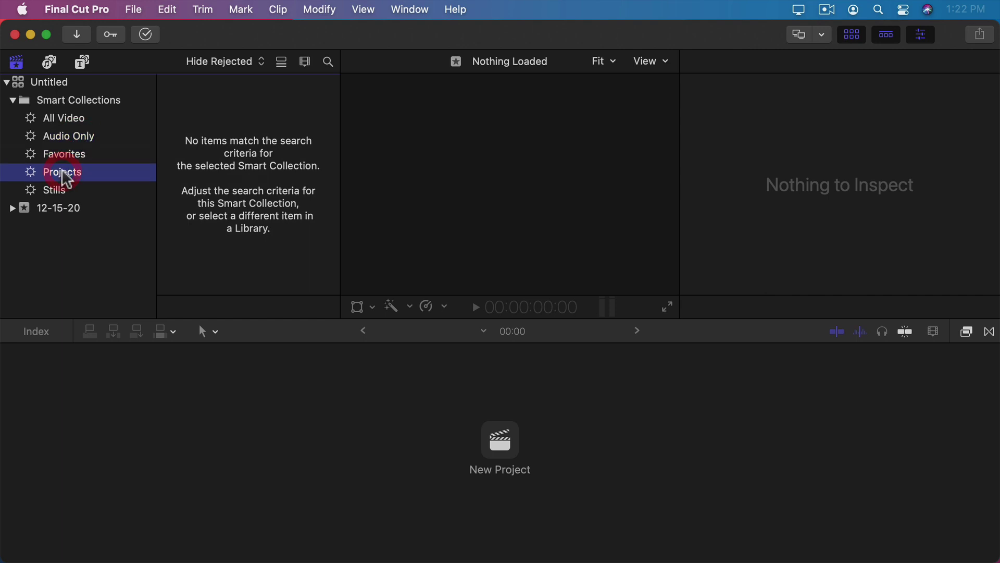
click(57, 189)
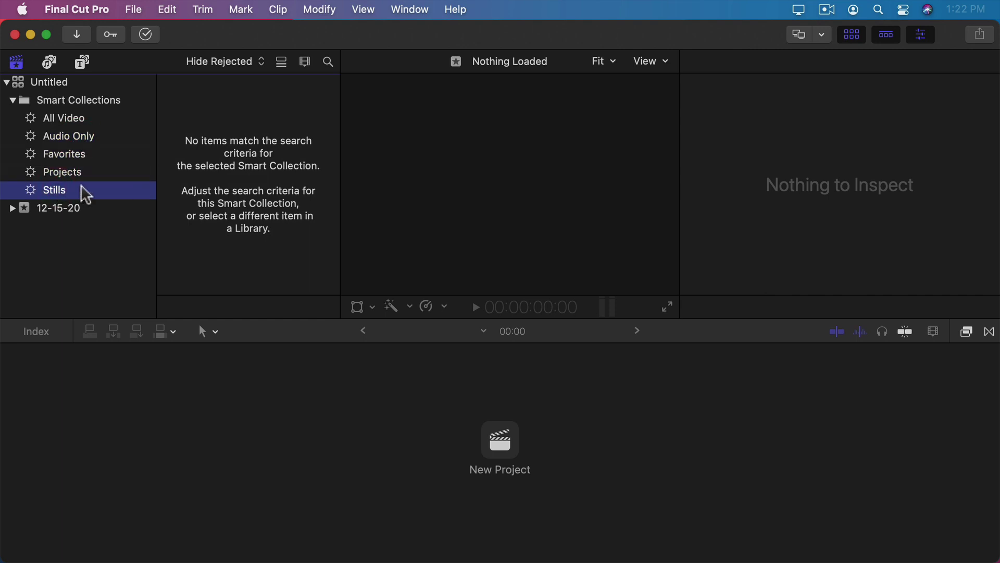
click(14, 101)
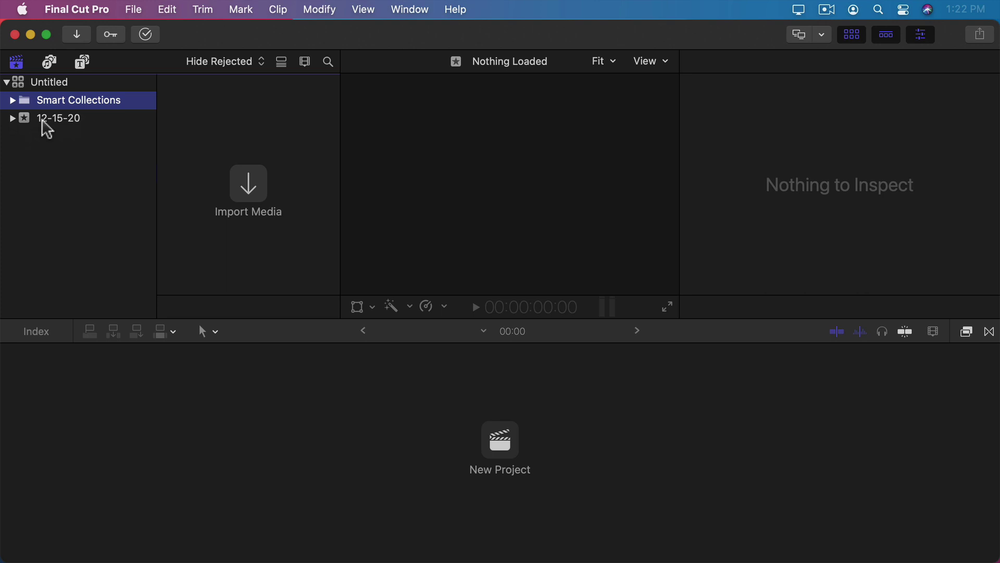
click(48, 86)
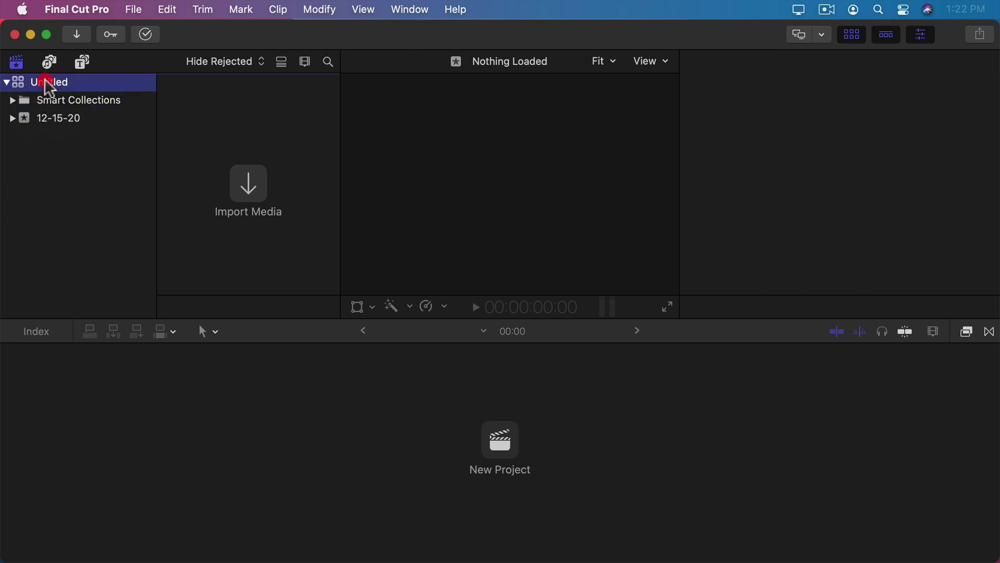
click(55, 123)
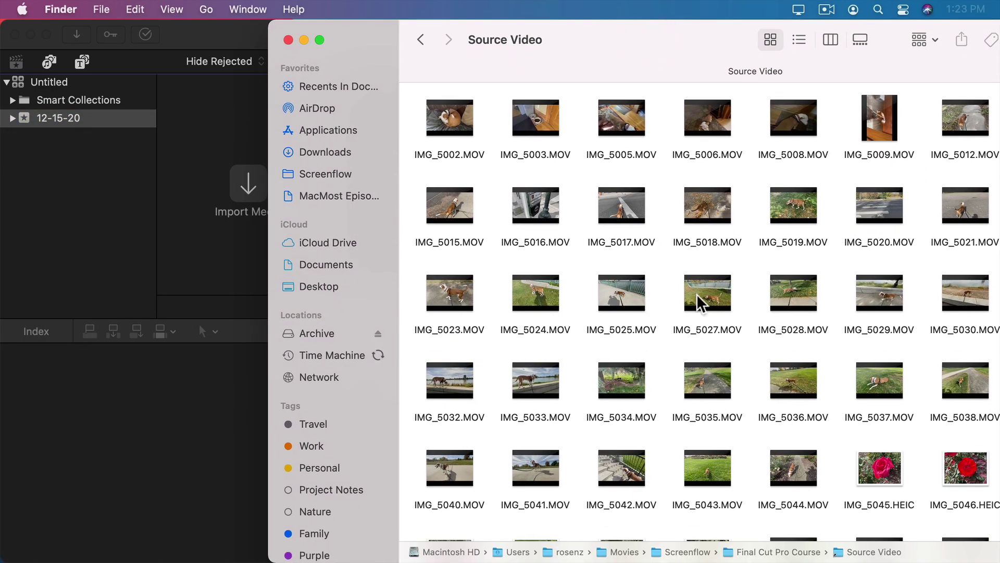
- Select IMG_5017 through IMG_5021.MOV in Finder and drag them into the 12-15-20 event
click(627, 205)
super+click(702, 202)
super+click(790, 200)
super+click(877, 205)
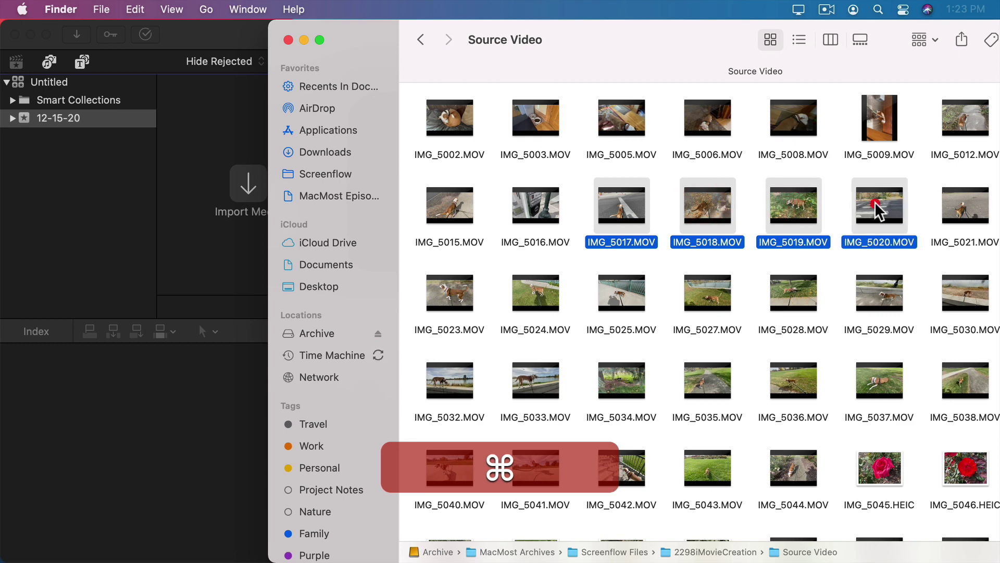
super+click(961, 208)
drag(808, 220, 230, 175)
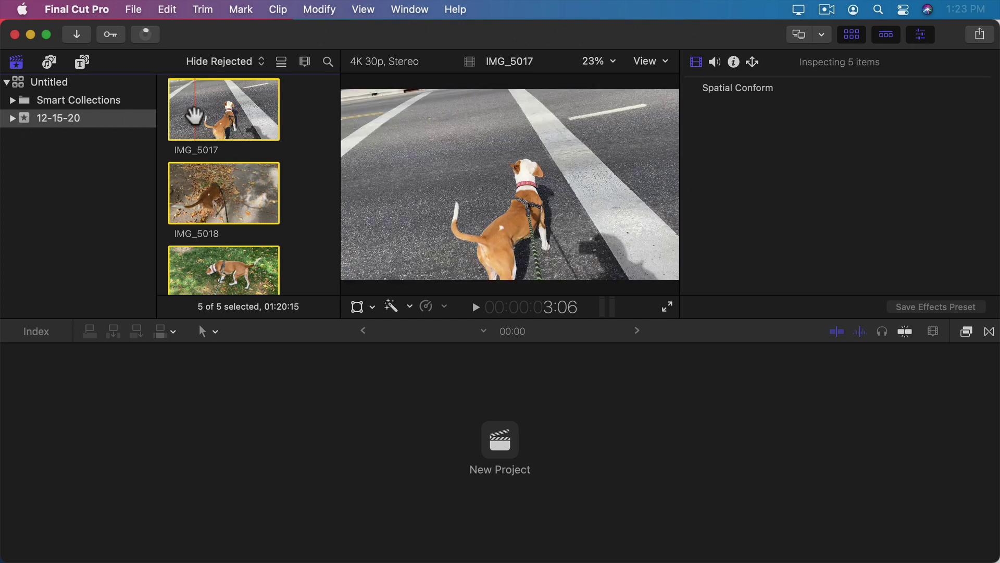
- Review the five imported Oct 21 clips in the browser, then select only IMG_5017
scroll(195, 113, down, 5)
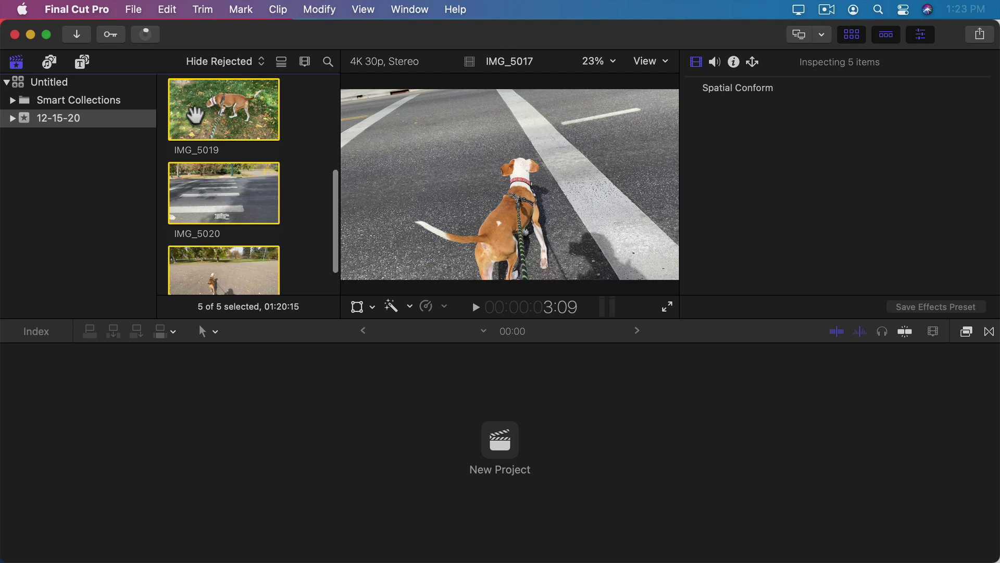
scroll(193, 111, up, 5)
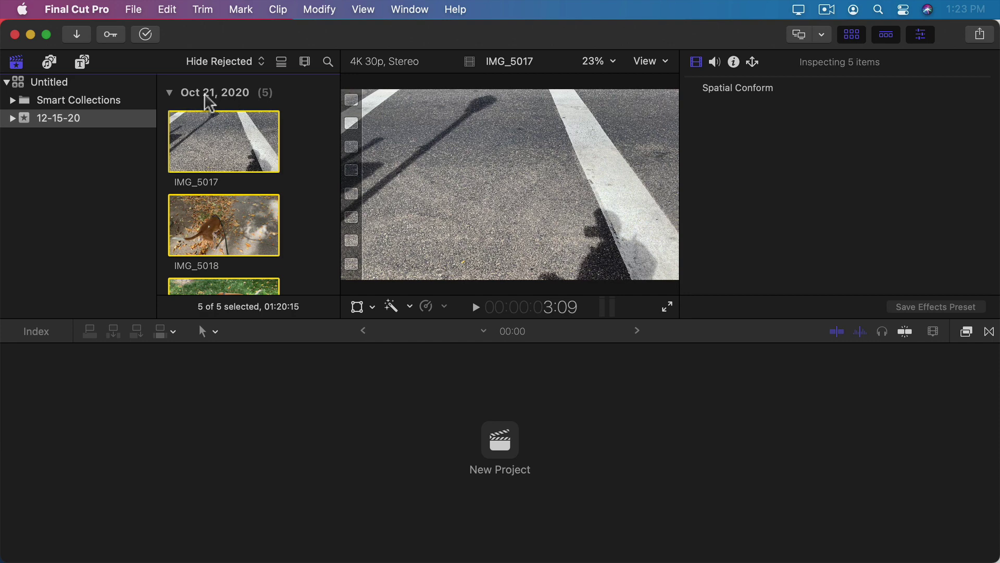
scroll(223, 194, down, 5)
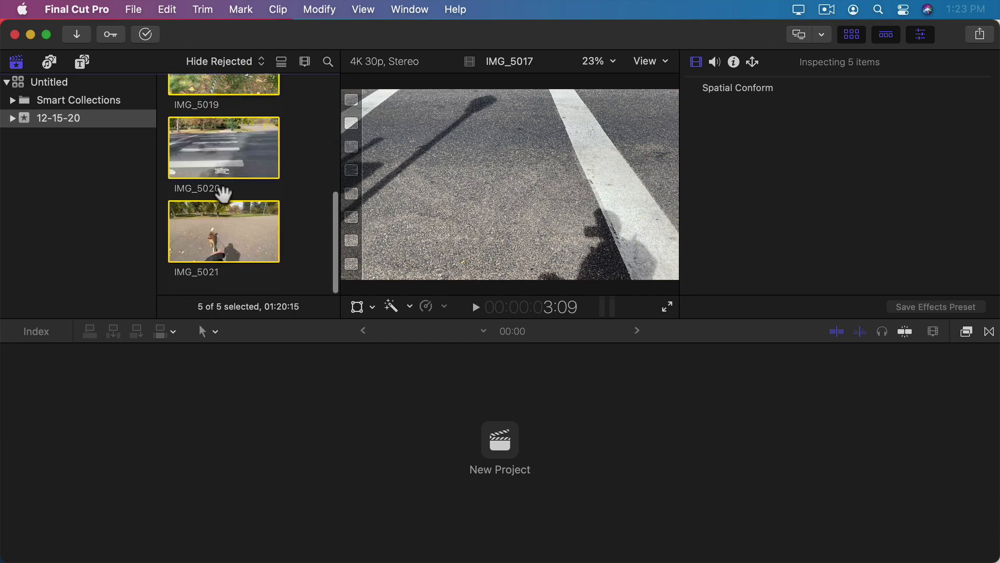
scroll(223, 192, up, 5)
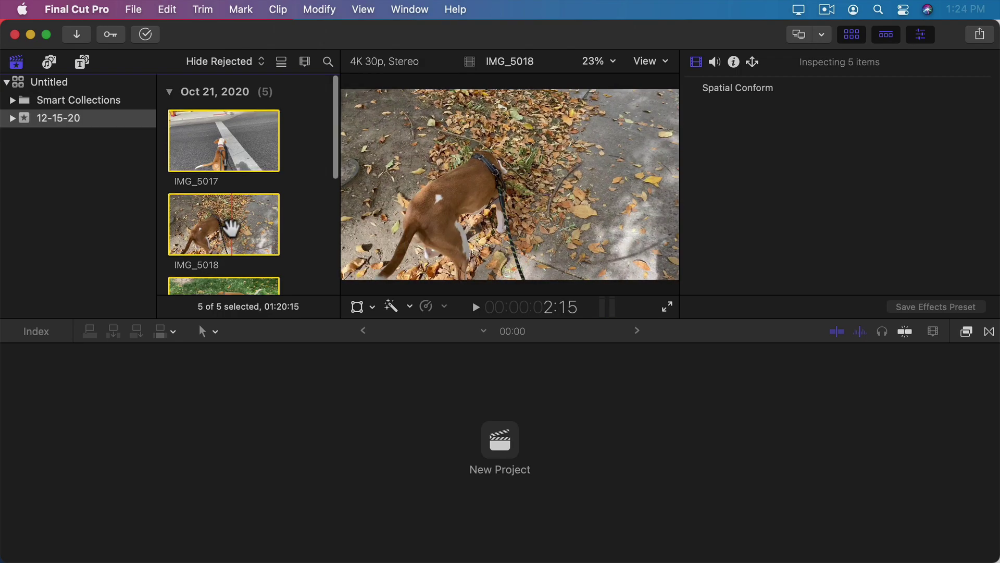
scroll(231, 228, down, 3)
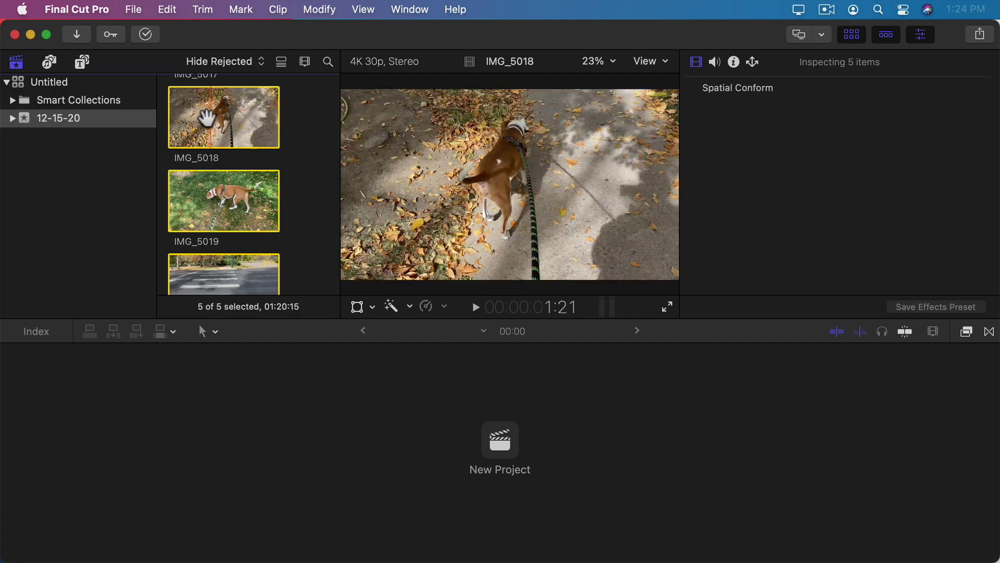
scroll(207, 118, up, 1)
scroll(206, 117, up, 5)
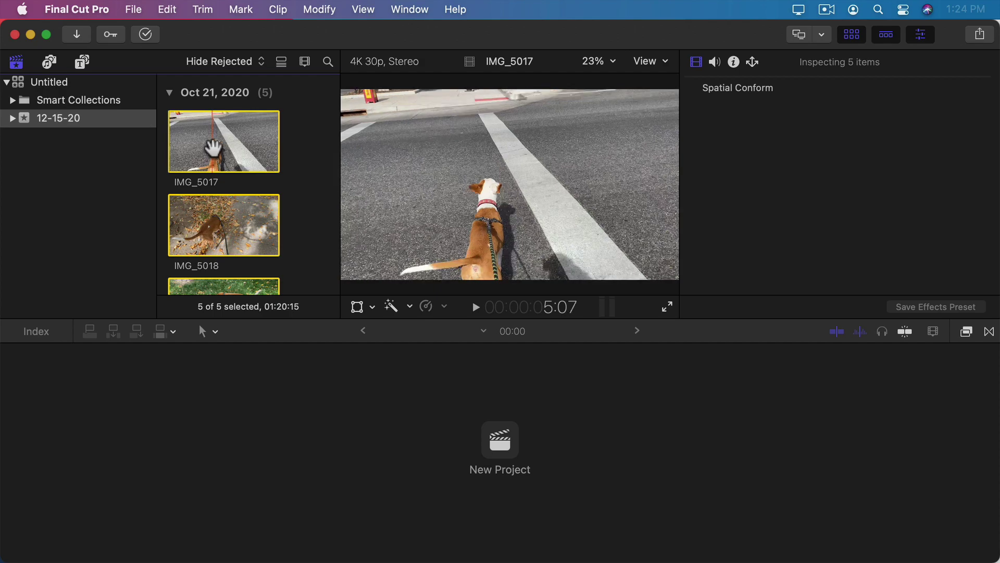
click(212, 146)
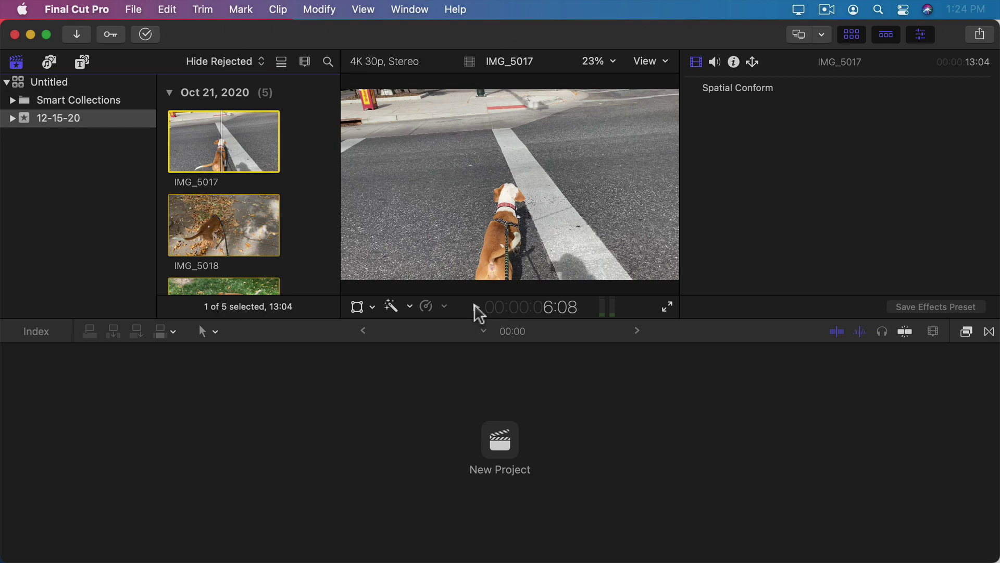
- Play back IMG_5017 from its start and skip ahead to about 8:06
click(474, 307)
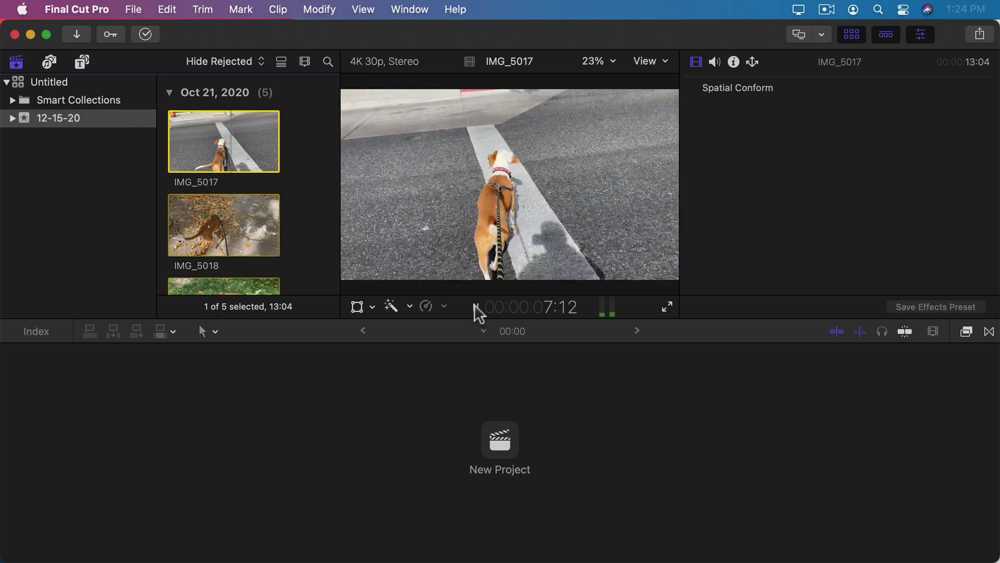
click(474, 307)
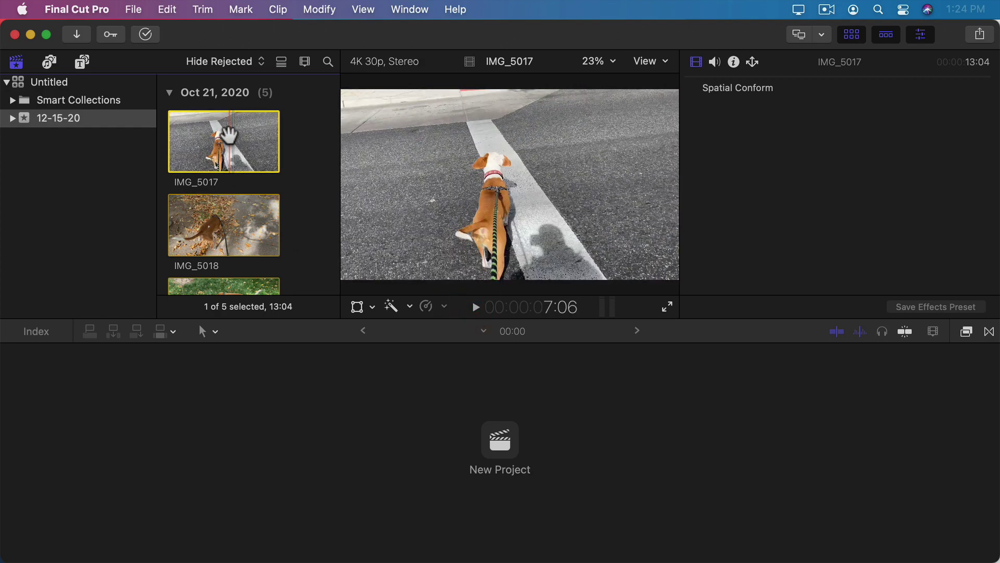
click(168, 135)
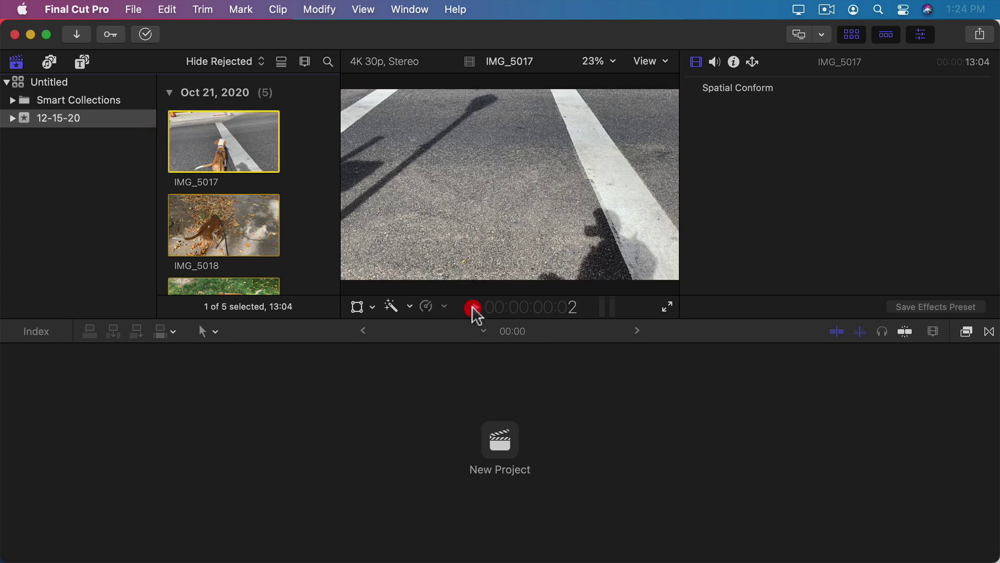
click(473, 309)
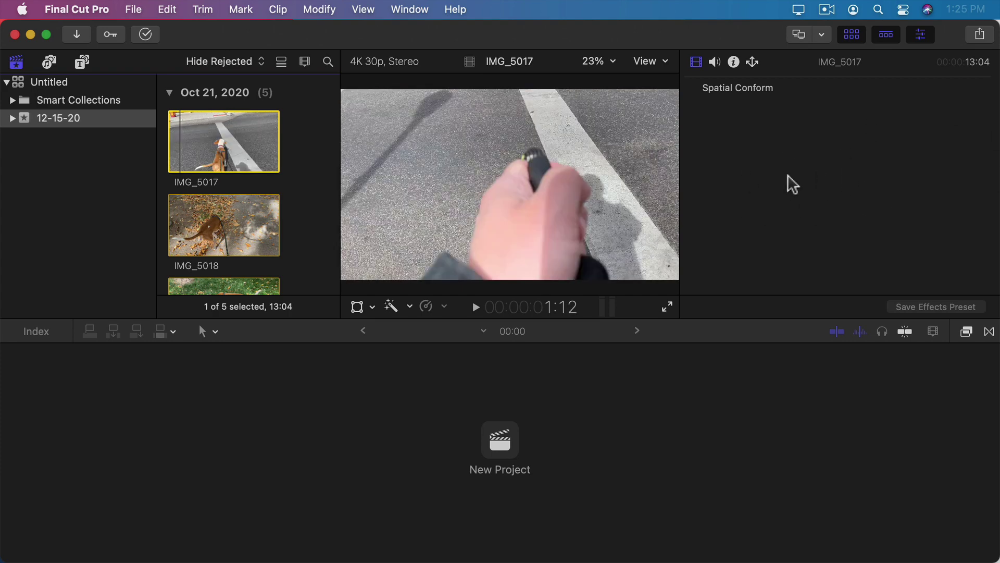
click(236, 143)
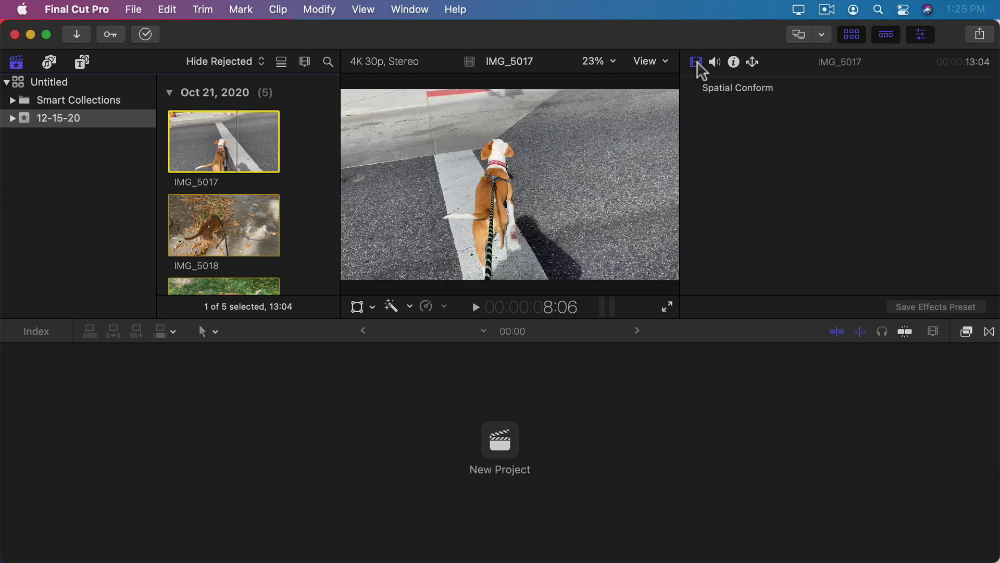
- Check the audio settings, then show IMG_5018's file info: 3840×2160 30p, stereo 44.1 kHz
click(715, 63)
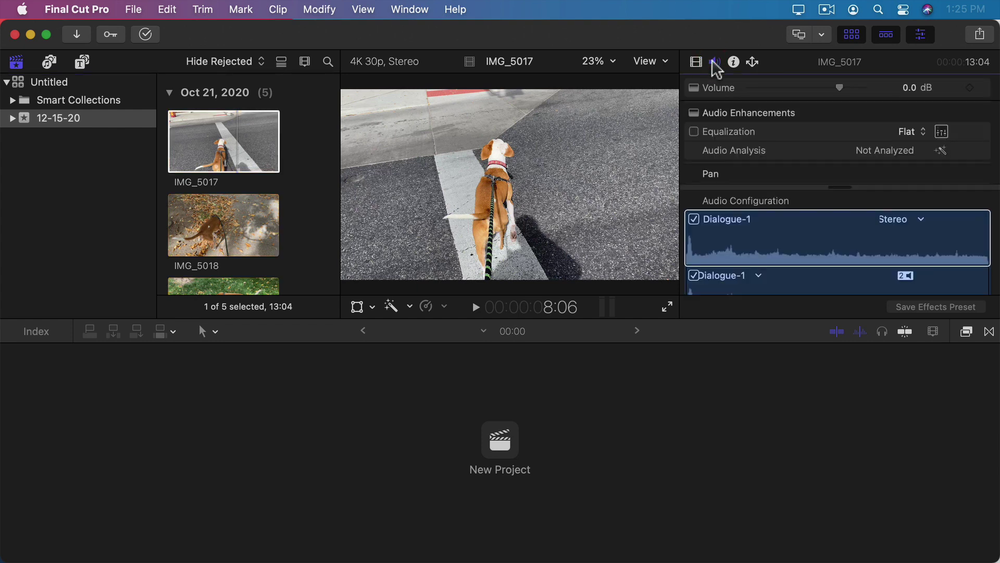
click(733, 62)
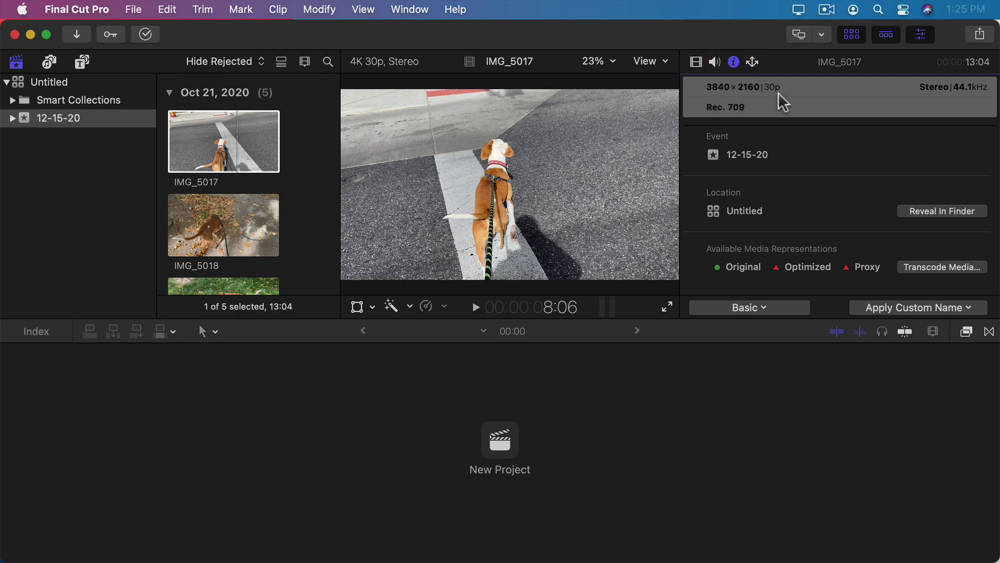
click(224, 224)
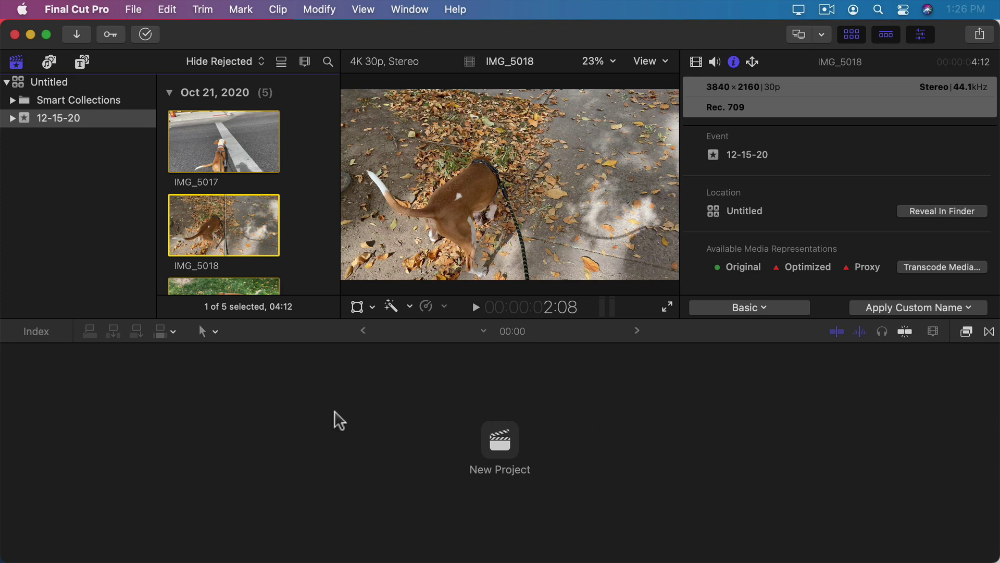
- Create a new project named 'First Video' kept in the 12-15-20 event
click(133, 9)
mouse_move(143, 27)
click(356, 31)
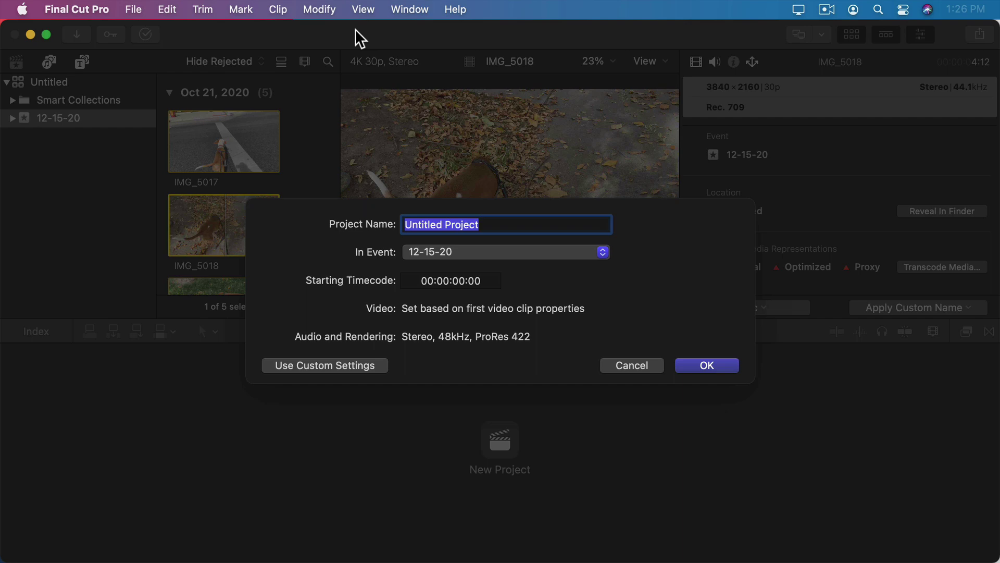
text(First Video)
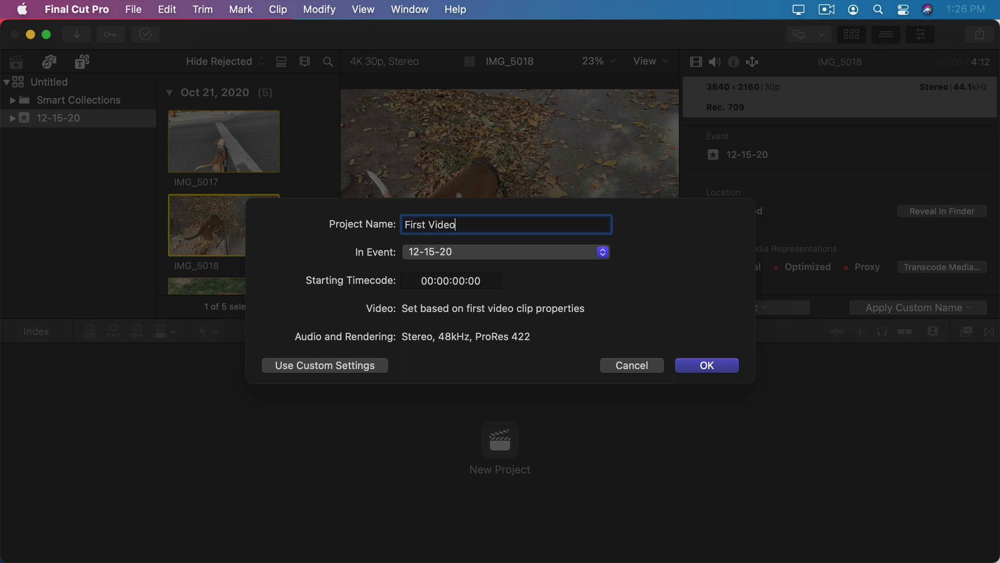
click(464, 252)
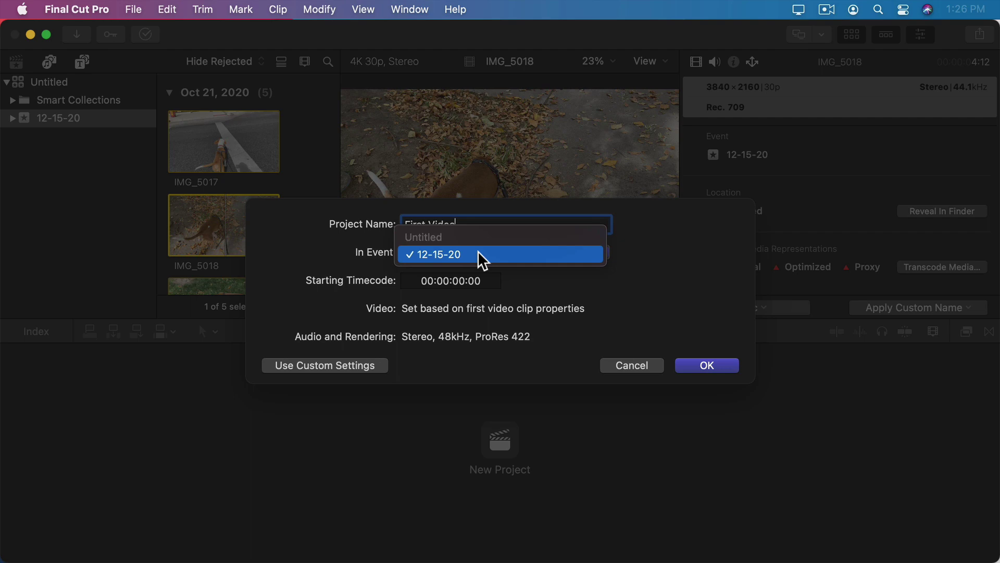
click(478, 251)
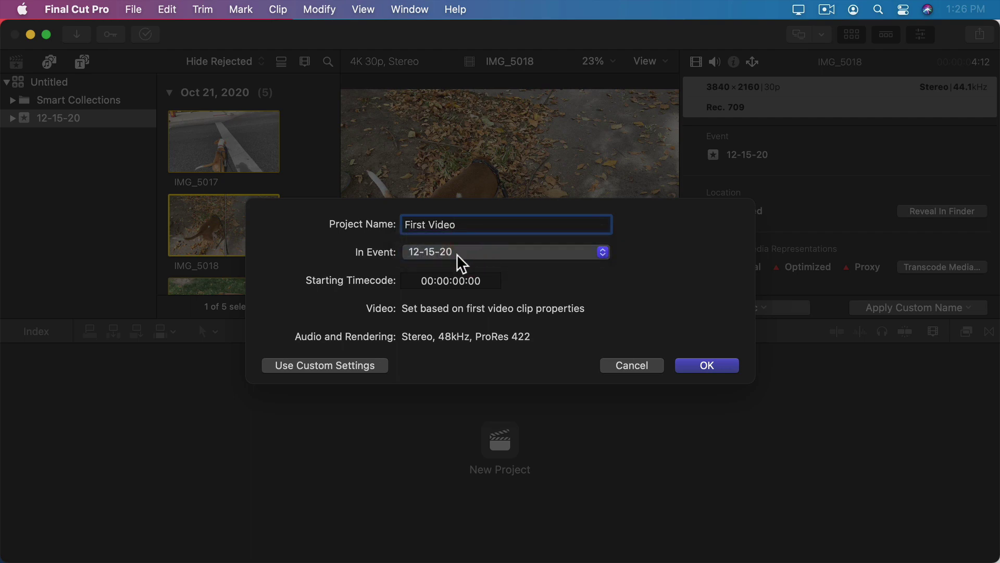
key(Return)
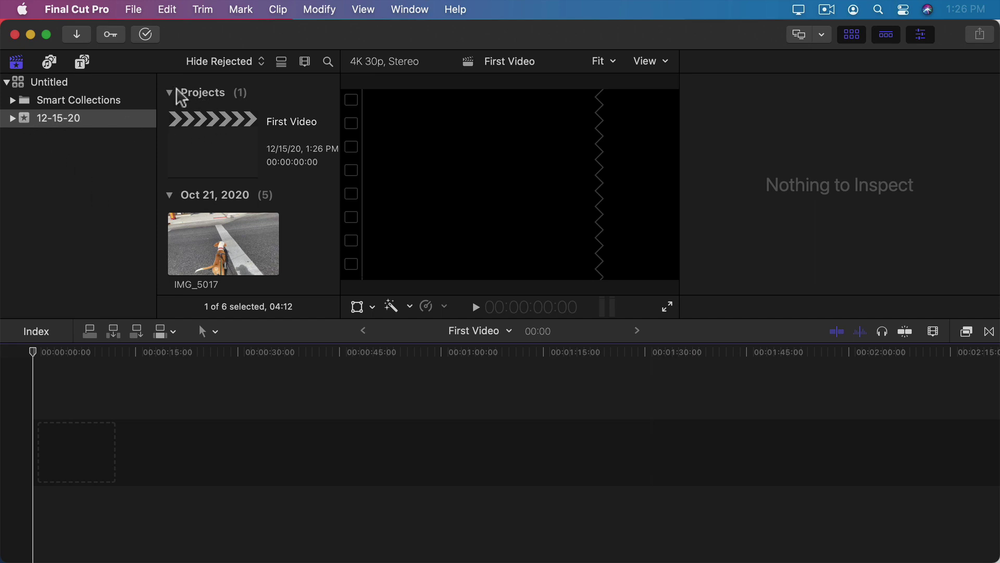
- Place IMG_5017 at the start of the First Video timeline
scroll(237, 226, down, 3)
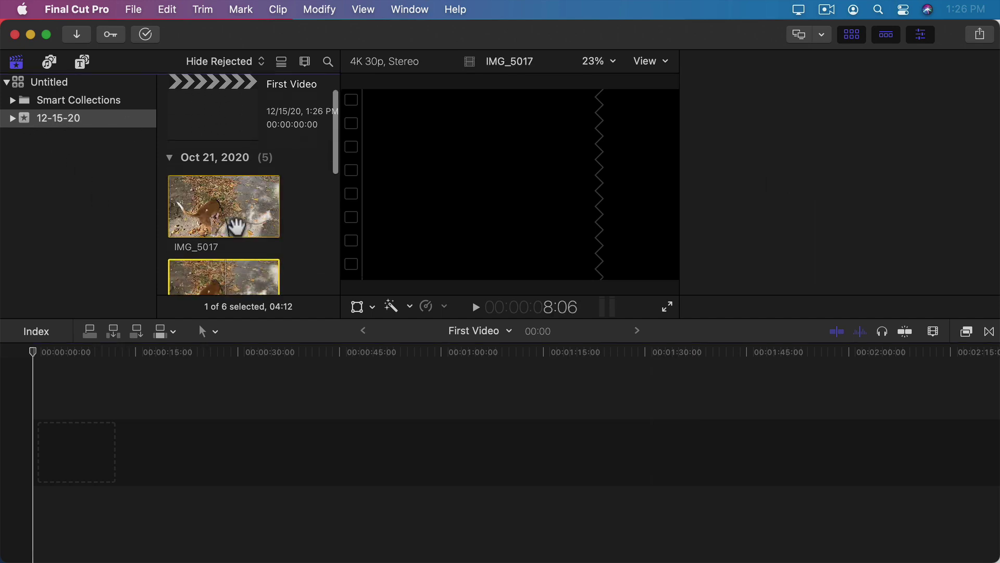
click(237, 226)
scroll(237, 226, up, 3)
click(136, 405)
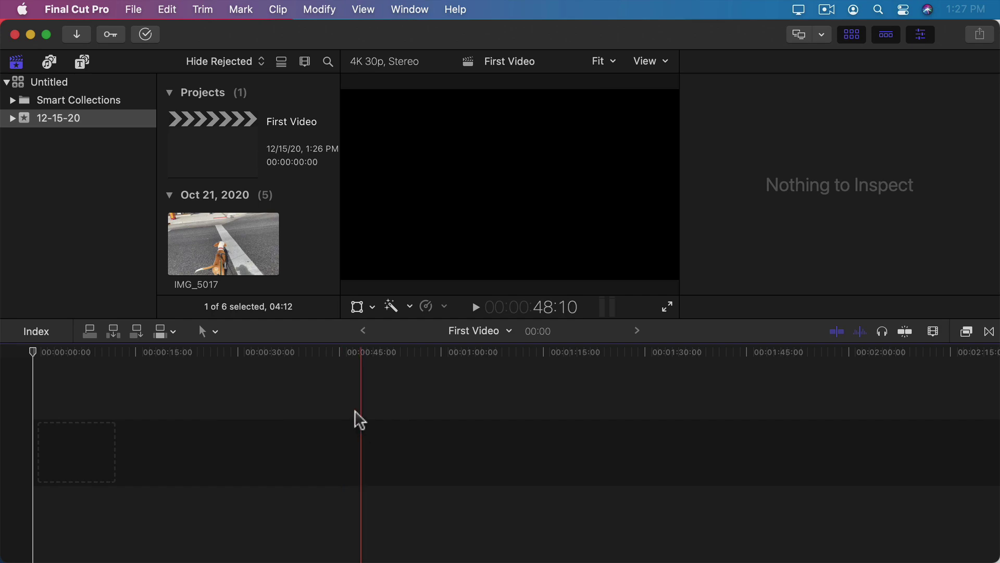
drag(213, 249, 62, 453)
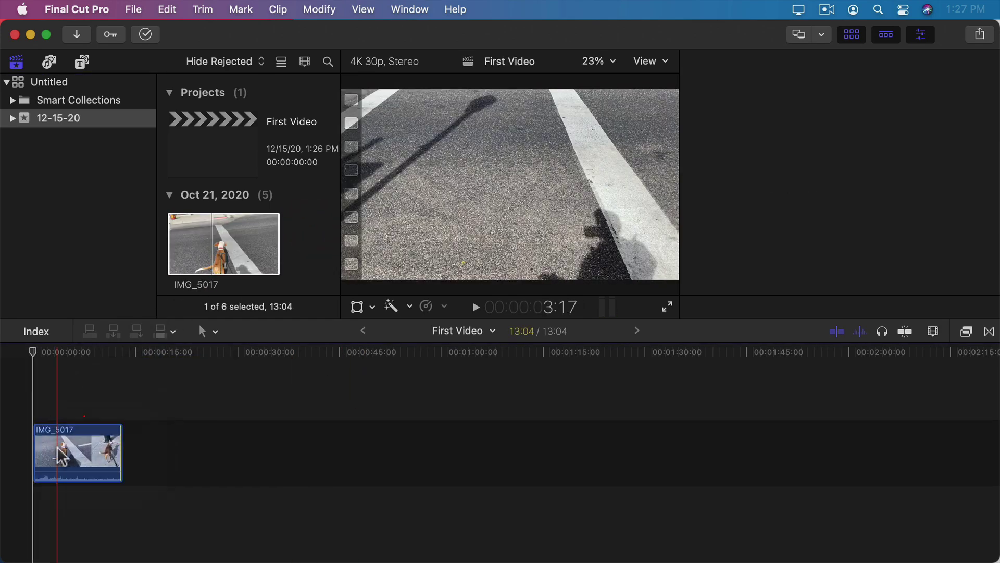
click(61, 454)
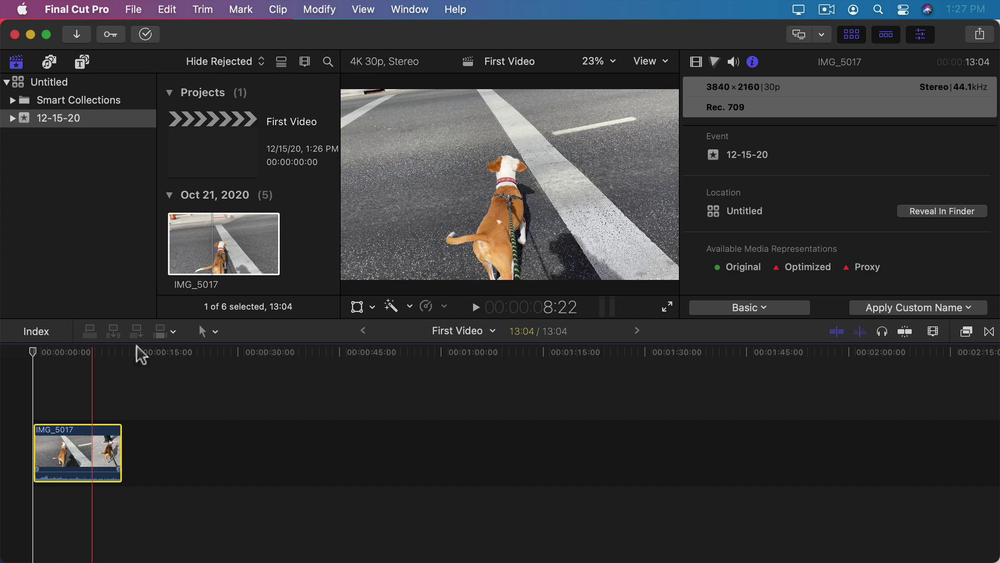
- Add IMG_5018 to the timeline after IMG_5017
click(223, 235)
scroll(221, 234, down, 4)
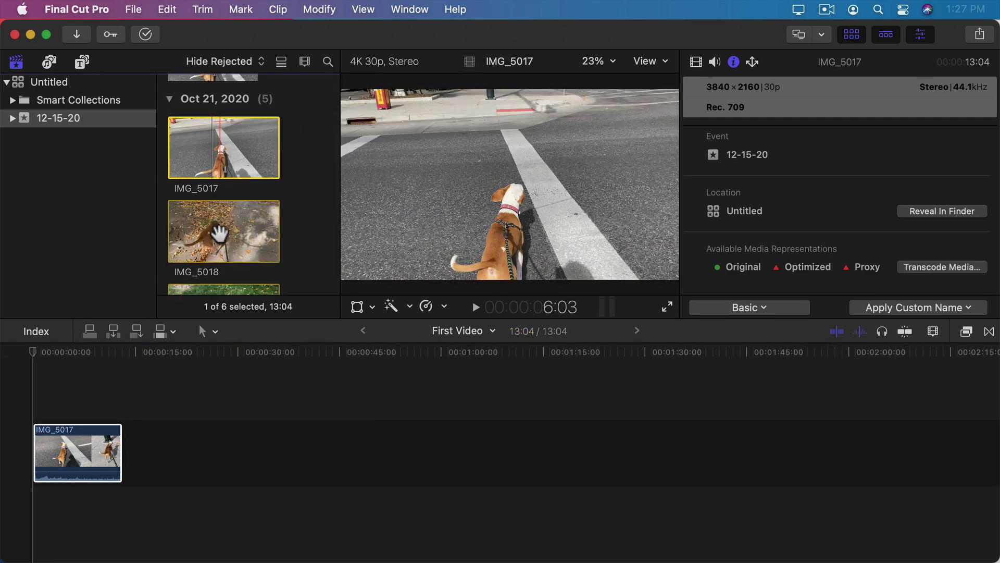
scroll(219, 229, down, 3)
drag(221, 159, 156, 449)
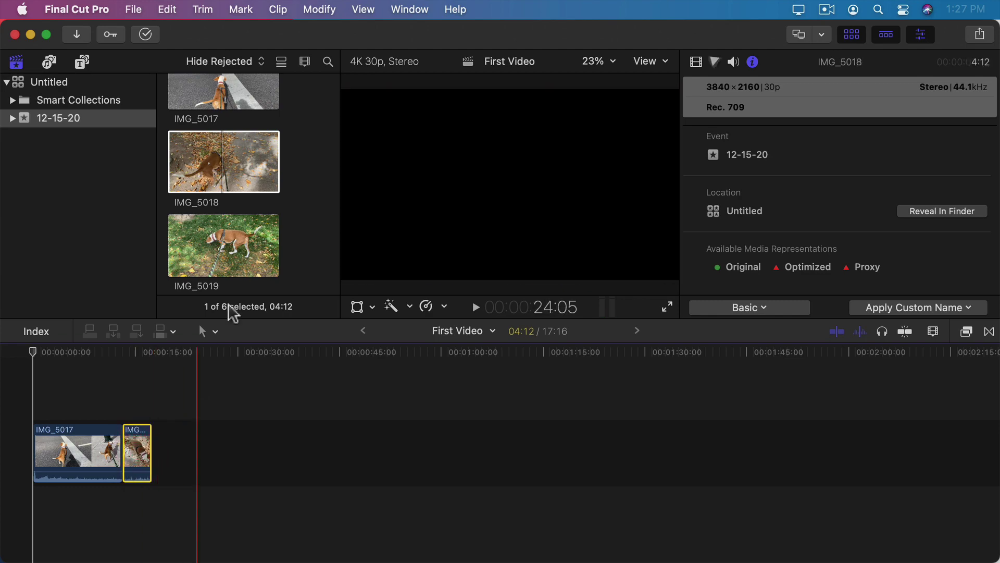
- Select IMG_5019 through IMG_5021 together and drag them to the end of the timeline
click(224, 162)
scroll(245, 251, down, 2)
scroll(242, 250, down, 2)
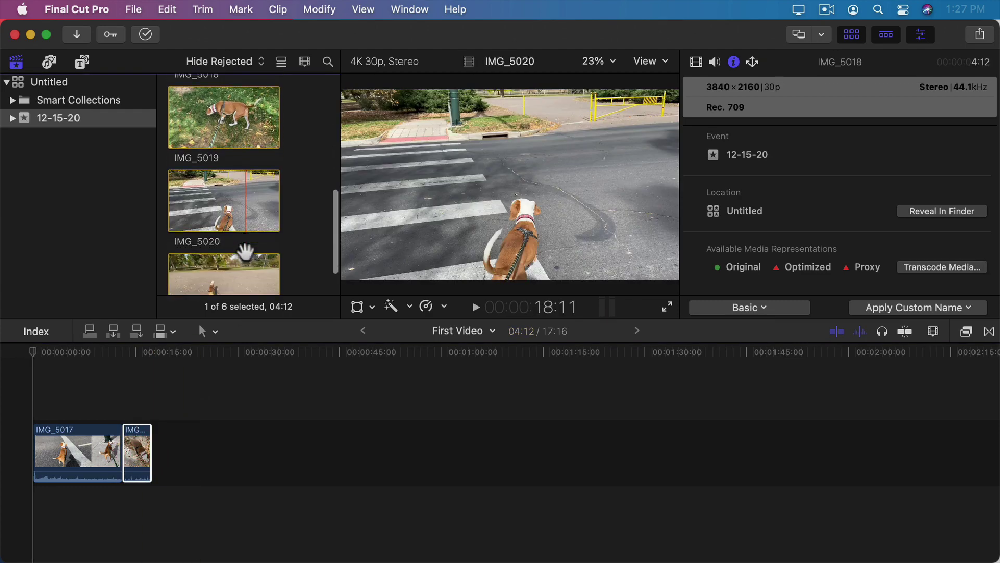
click(222, 101)
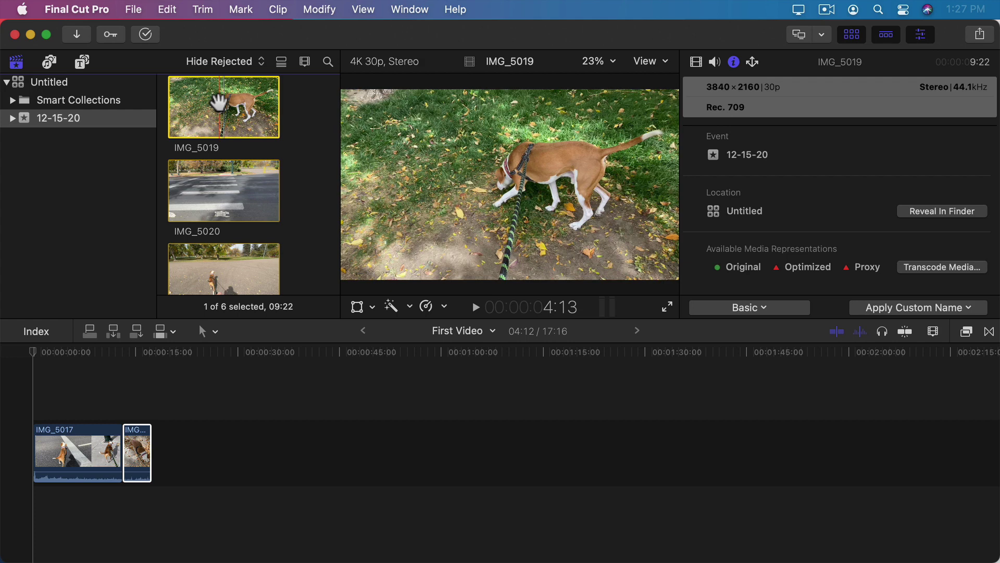
scroll(223, 214, down, 2)
shift+click(222, 217)
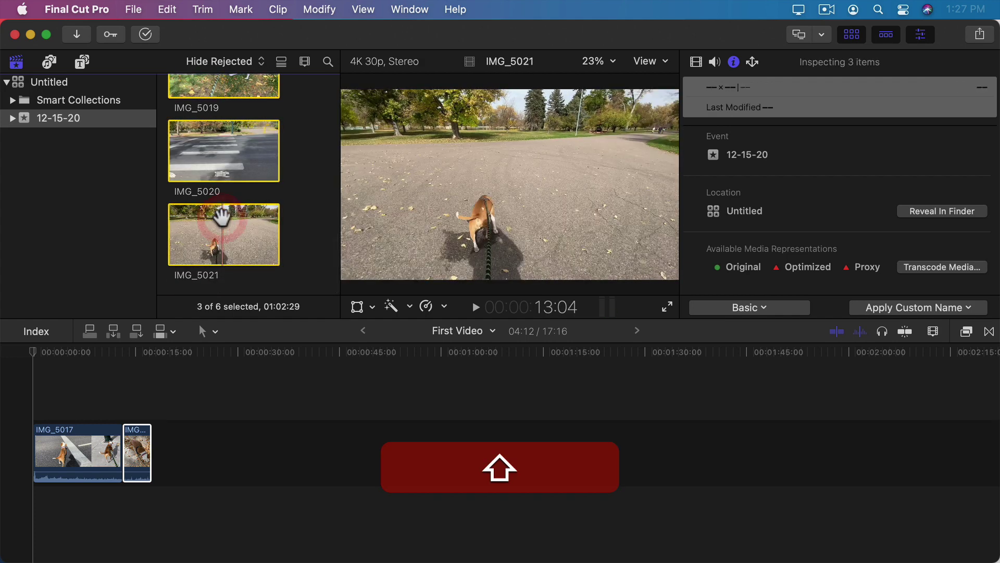
scroll(225, 130, up, 3)
scroll(227, 130, down, 3)
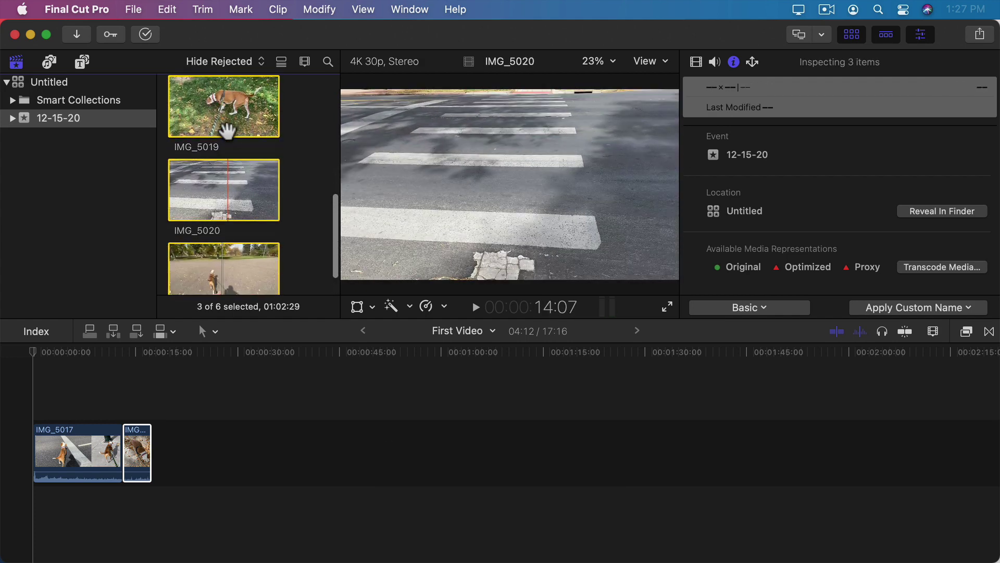
drag(213, 104, 172, 451)
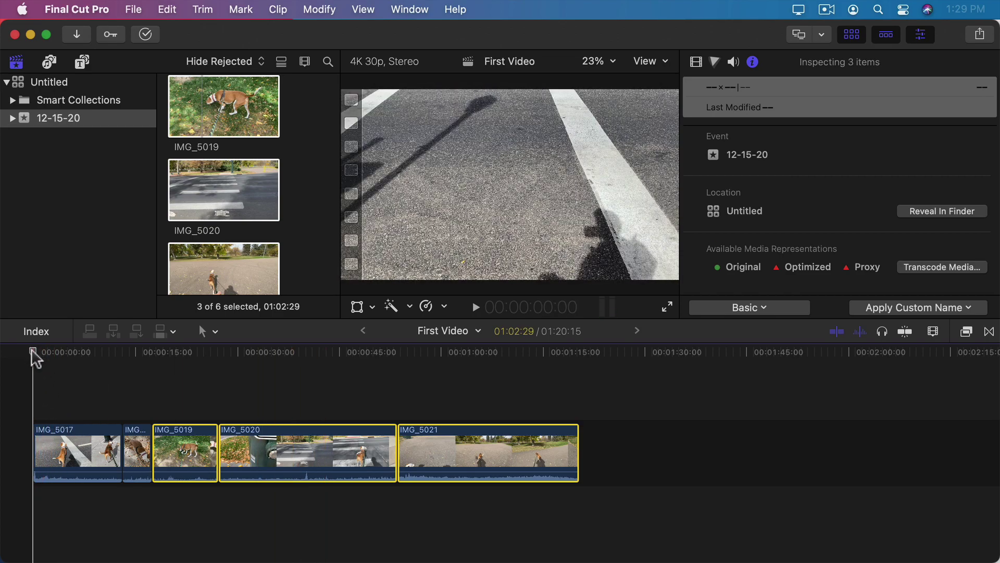
drag(33, 354, 199, 359)
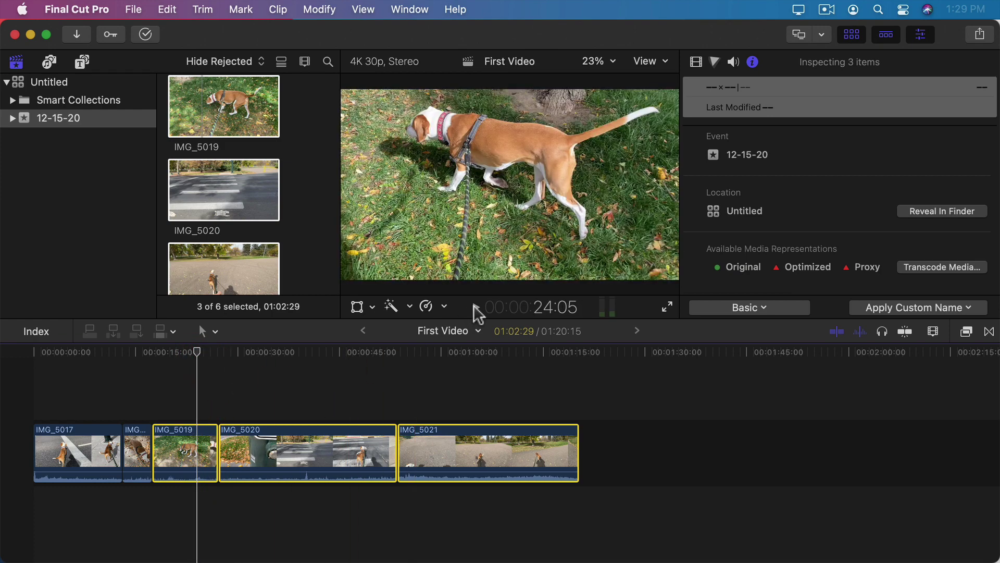
click(475, 307)
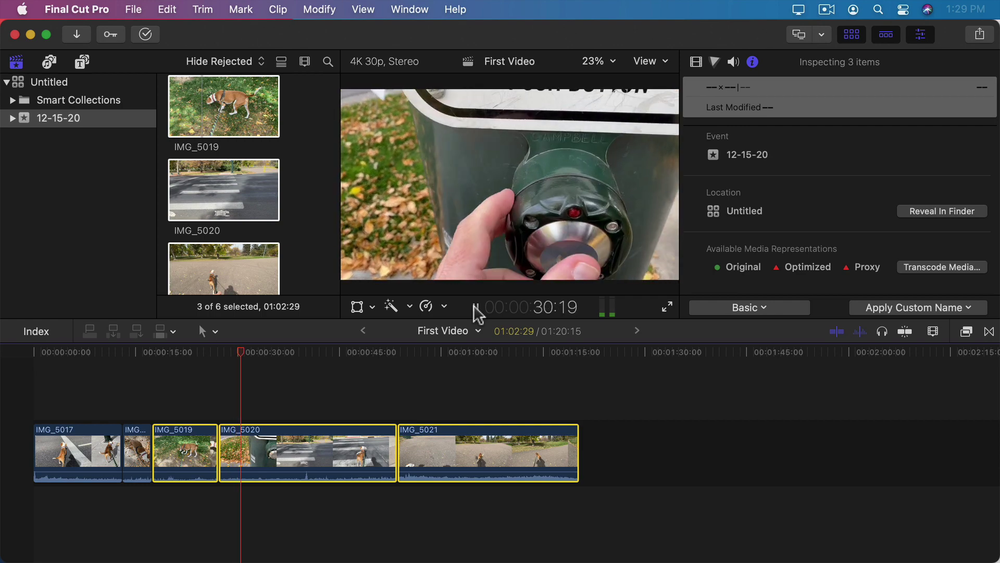
click(475, 307)
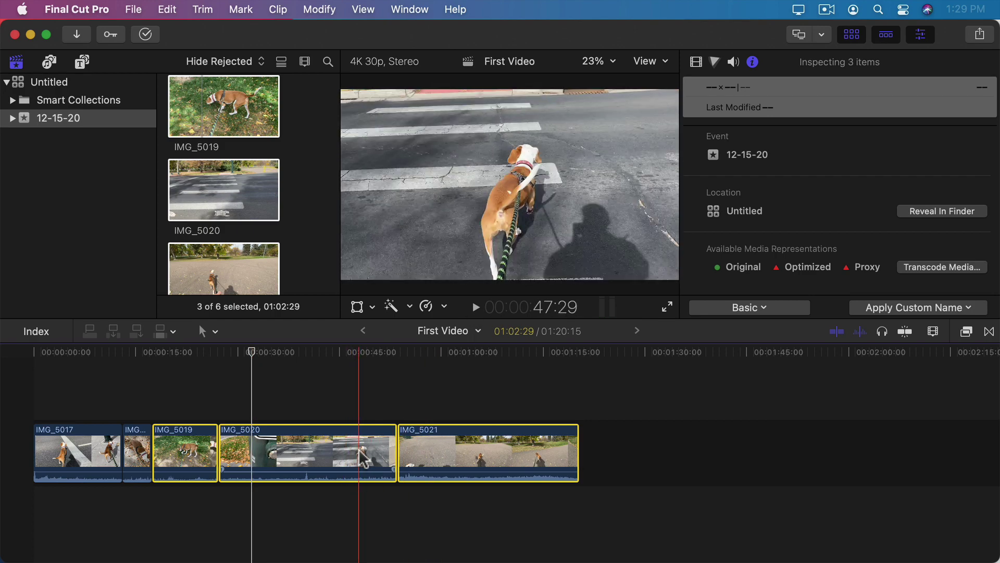
click(474, 307)
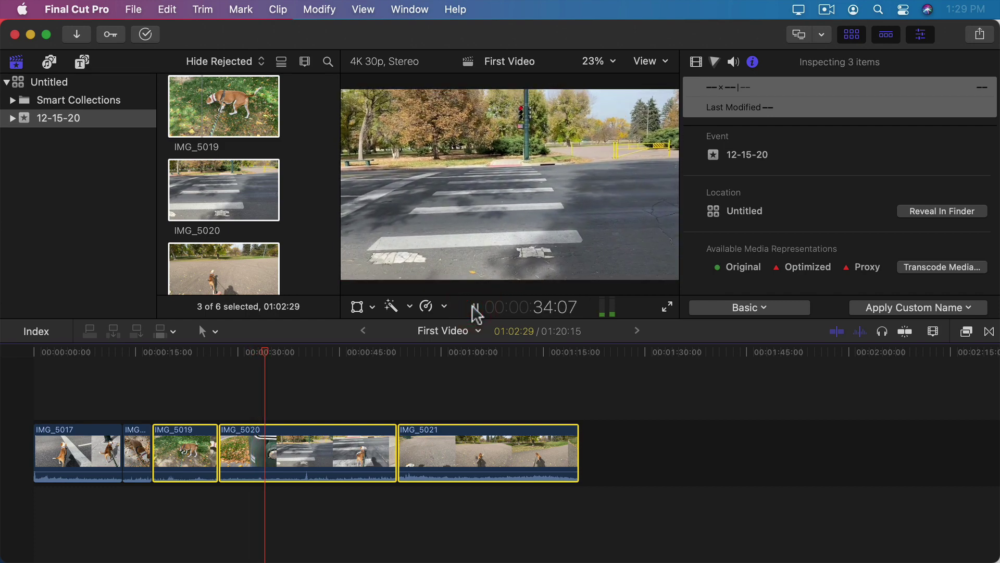
click(474, 307)
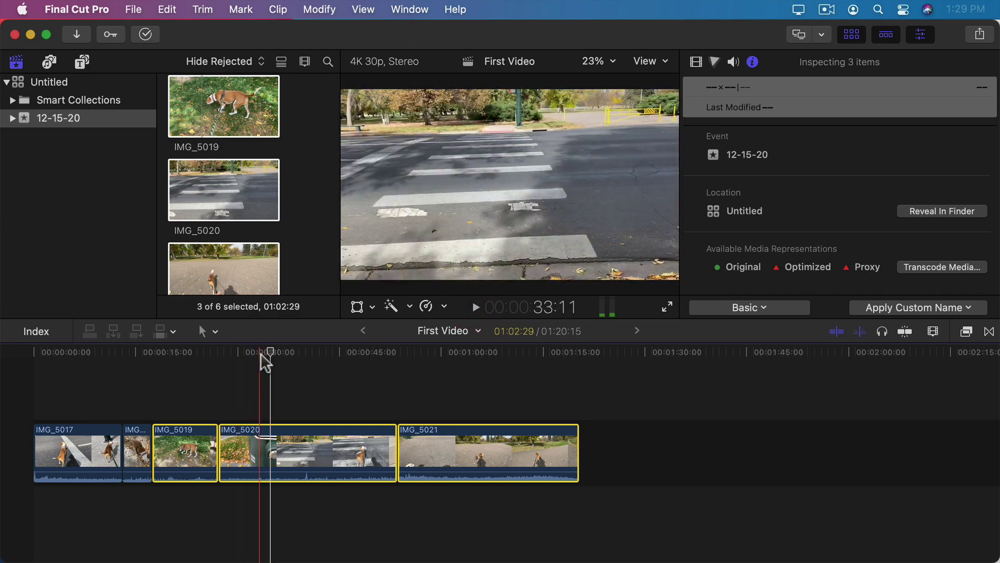
drag(270, 352, 31, 374)
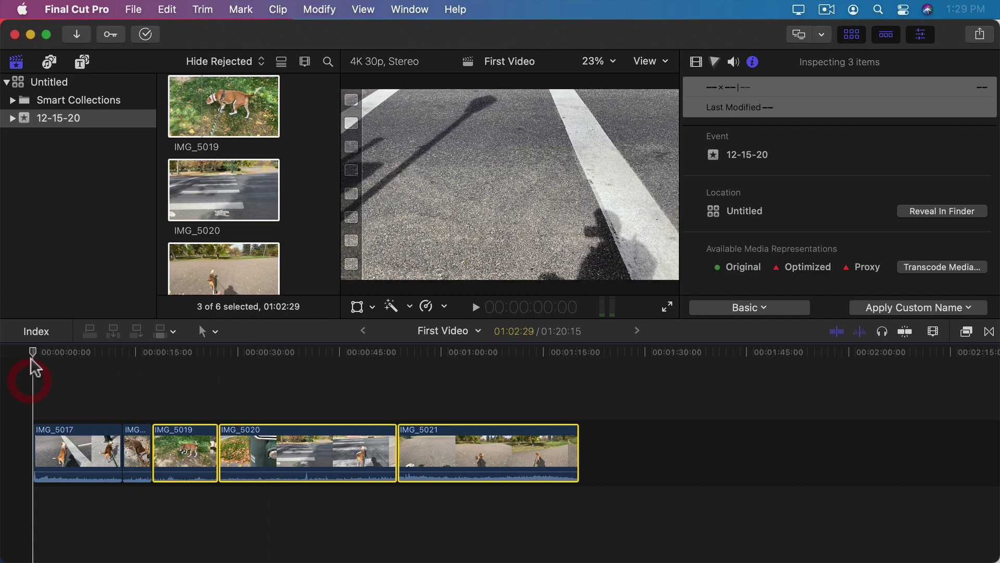
click(475, 307)
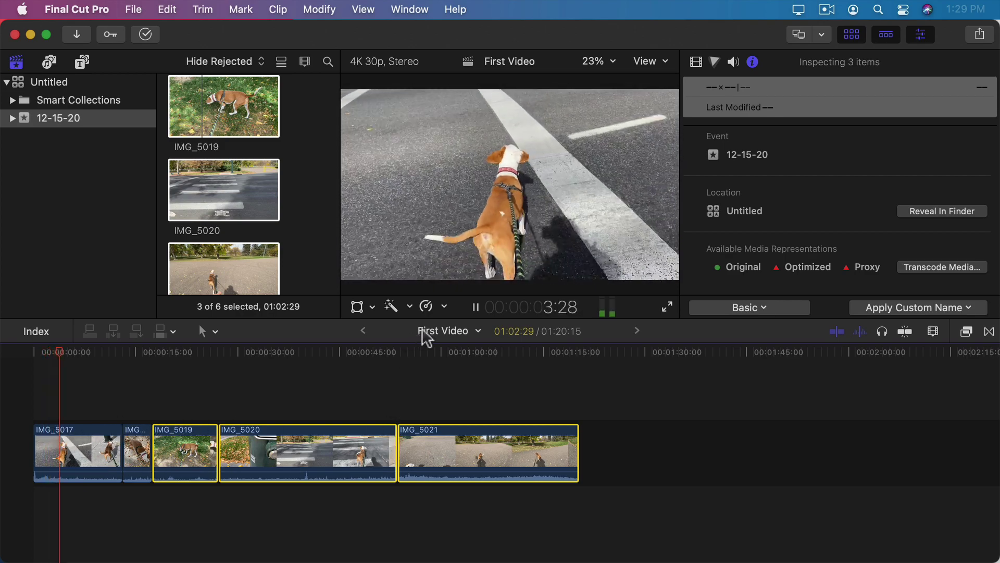
click(475, 308)
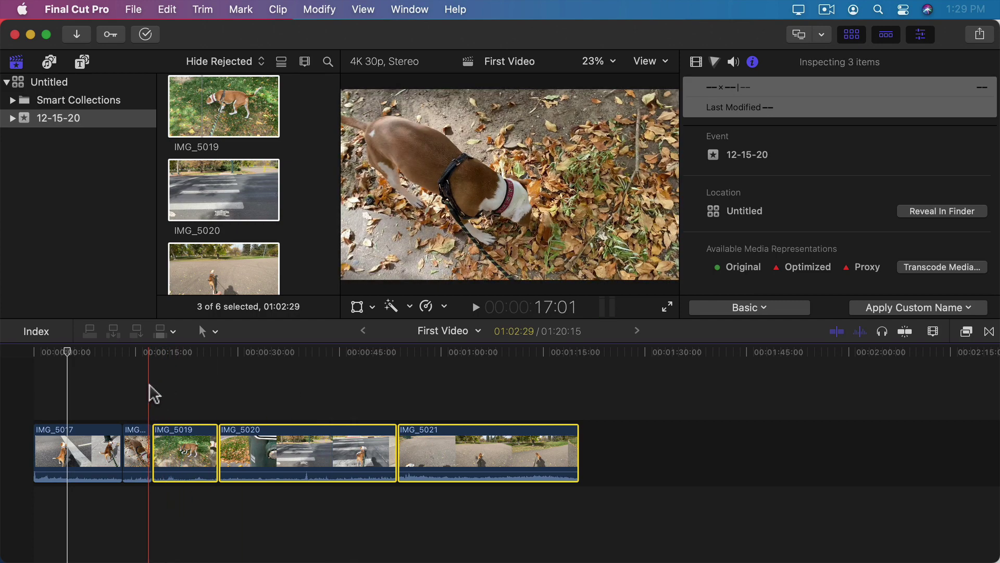
- Start a Master File share of First Video, cancelling the save location to stay in its settings
click(138, 9)
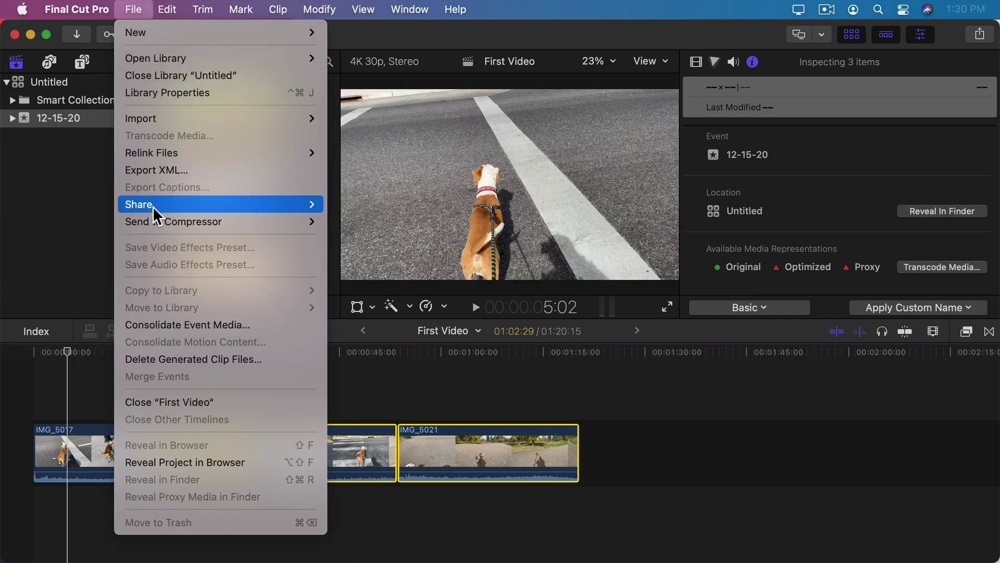
mouse_move(154, 210)
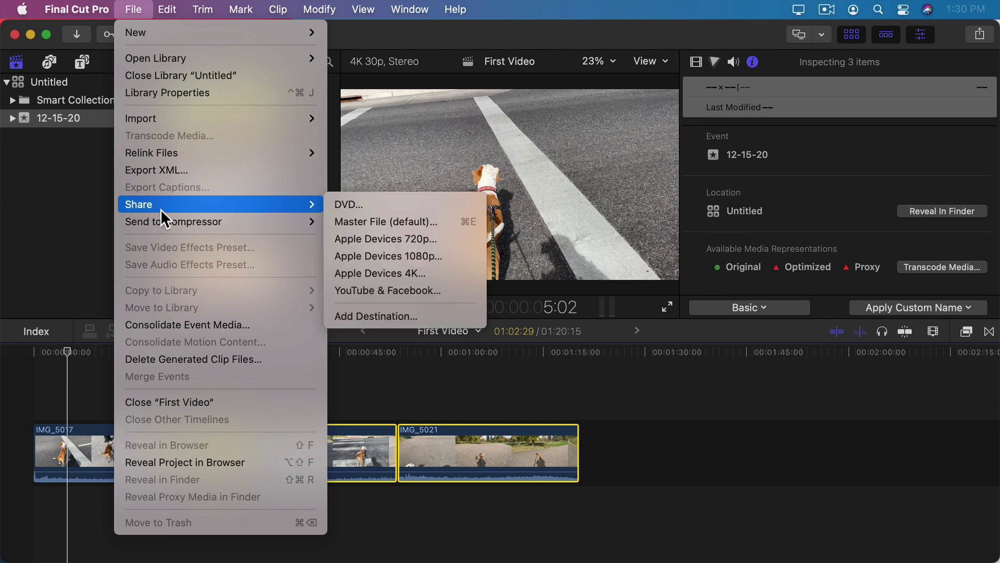
click(358, 227)
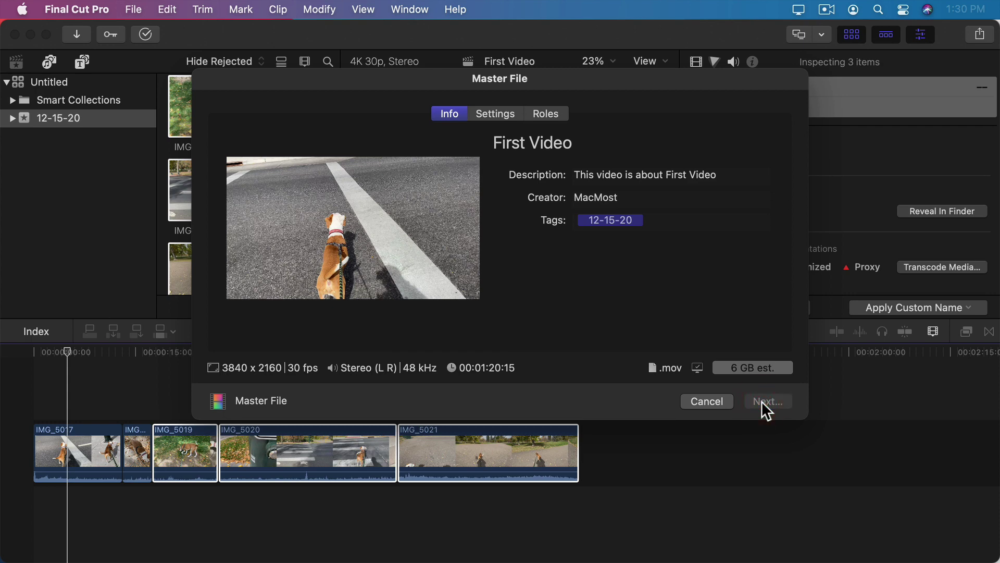
click(761, 401)
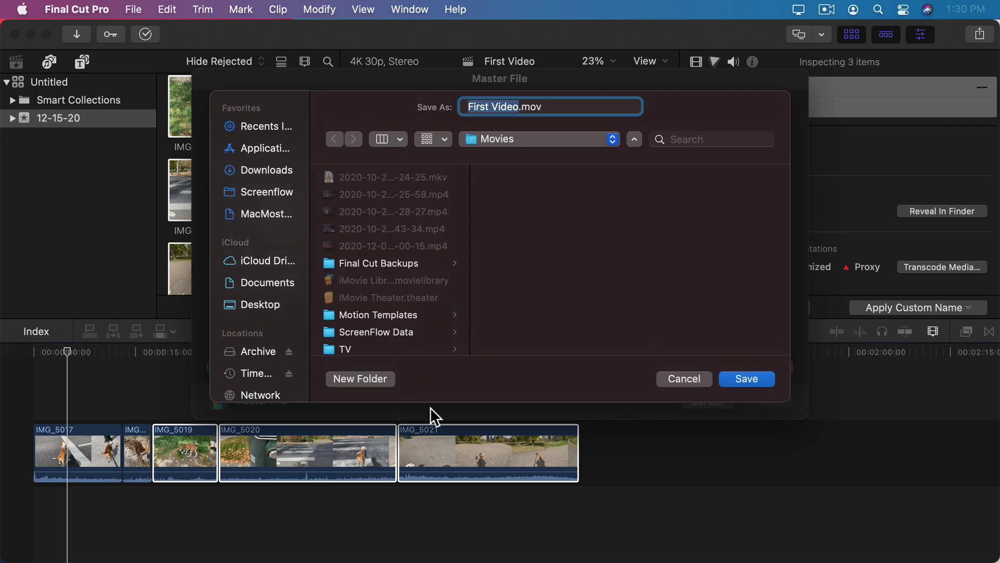
click(674, 376)
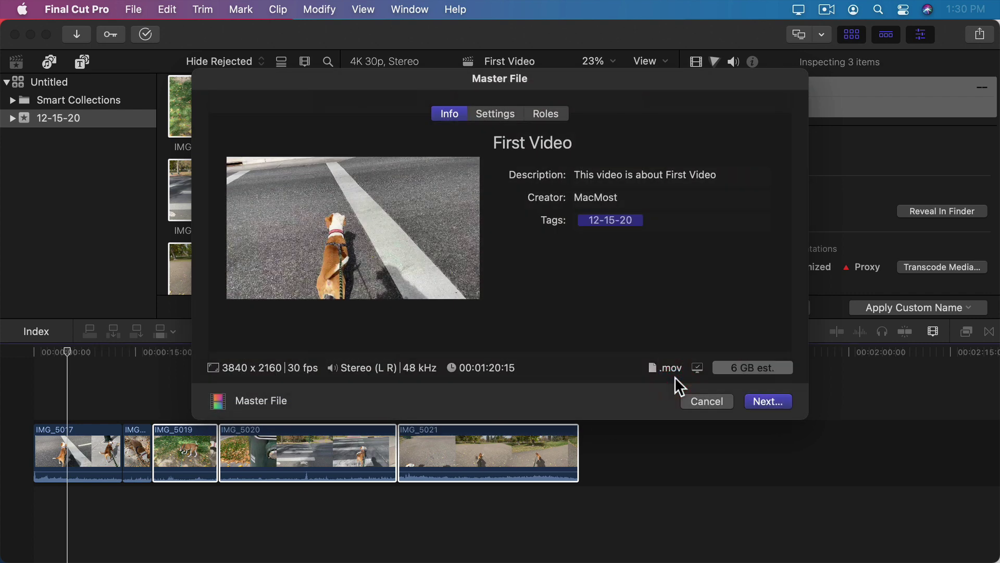